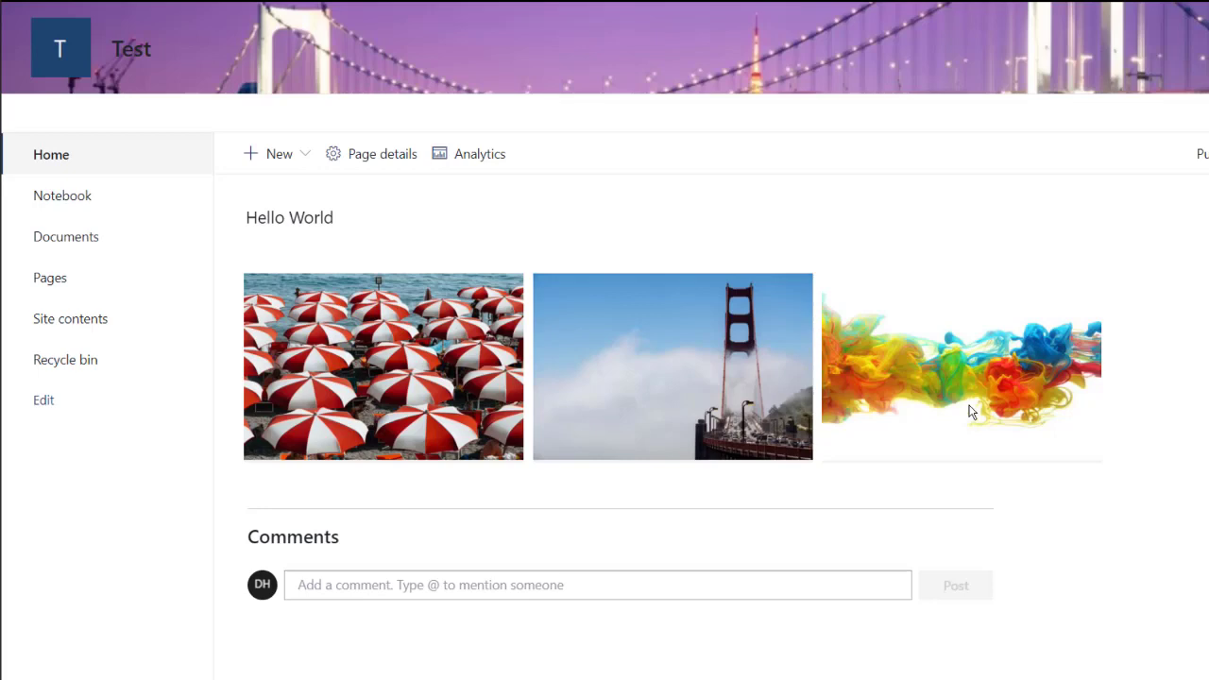
Step: Create a blank list named PTO with 'Show in site navigation' turned off
click(307, 158)
click(275, 207)
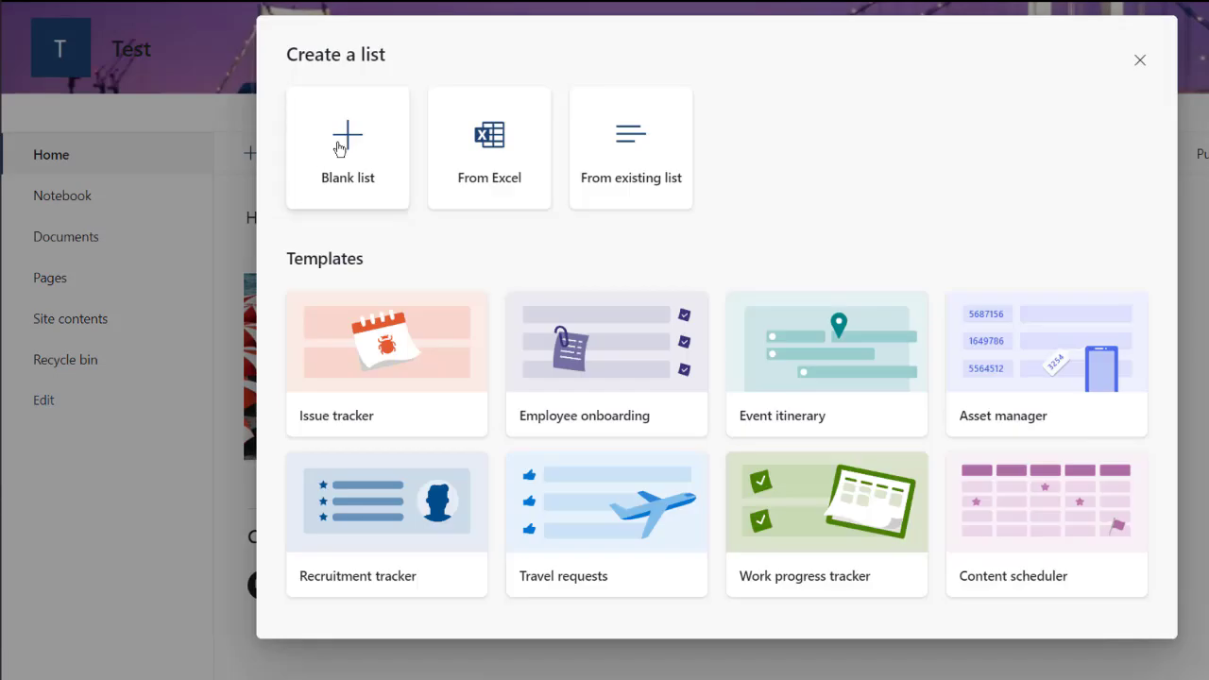
click(345, 146)
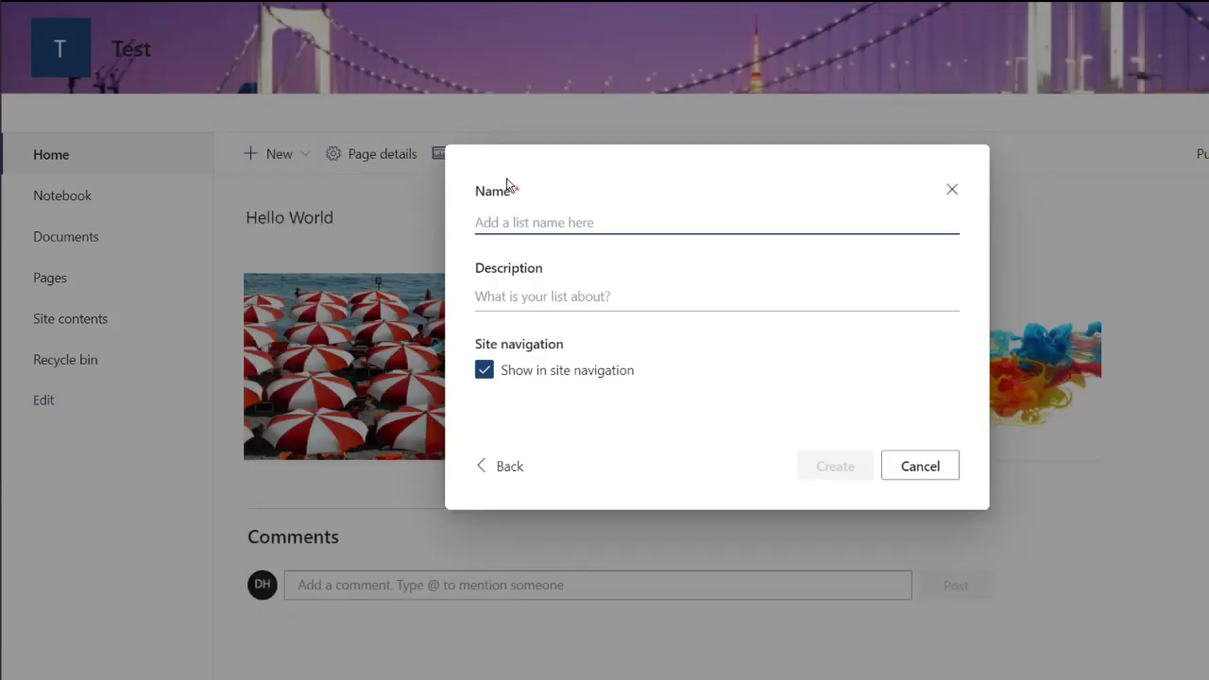
text(PTO)
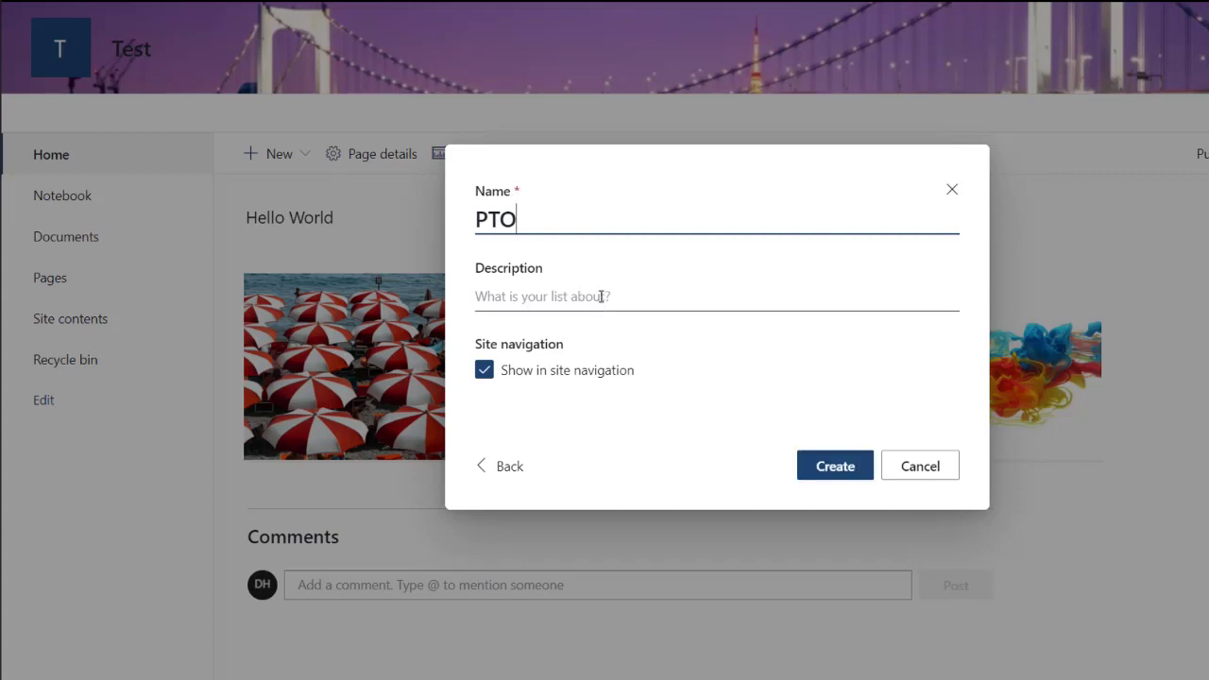
click(484, 371)
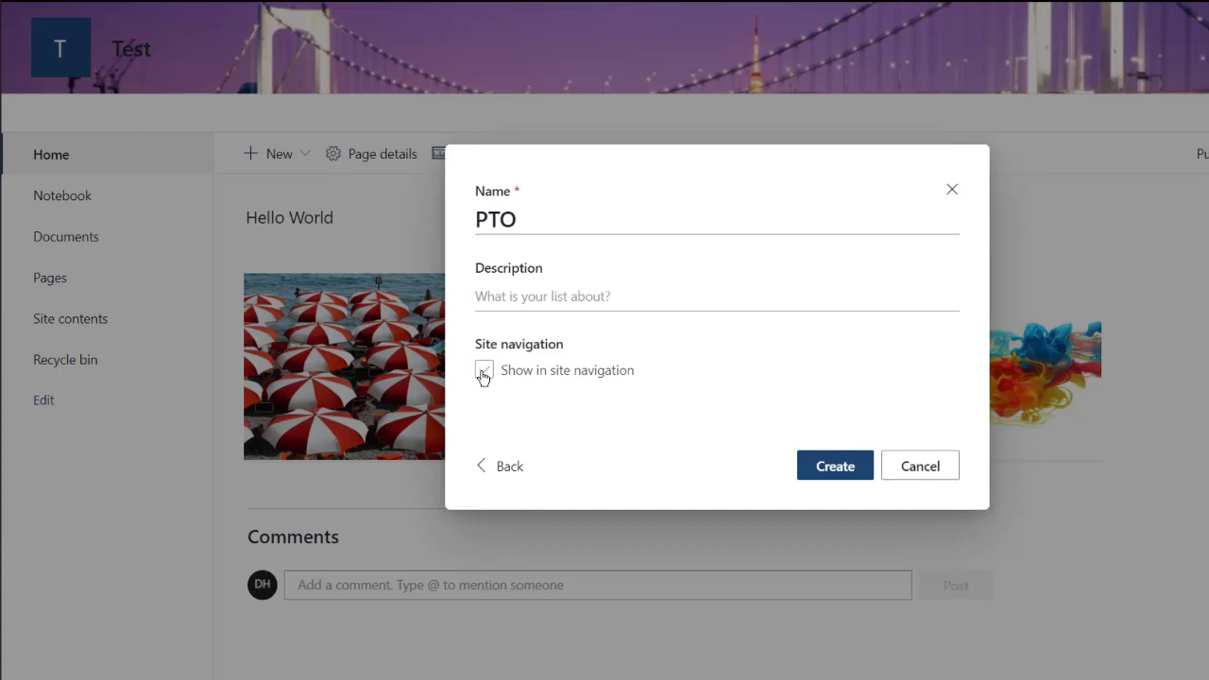
click(835, 467)
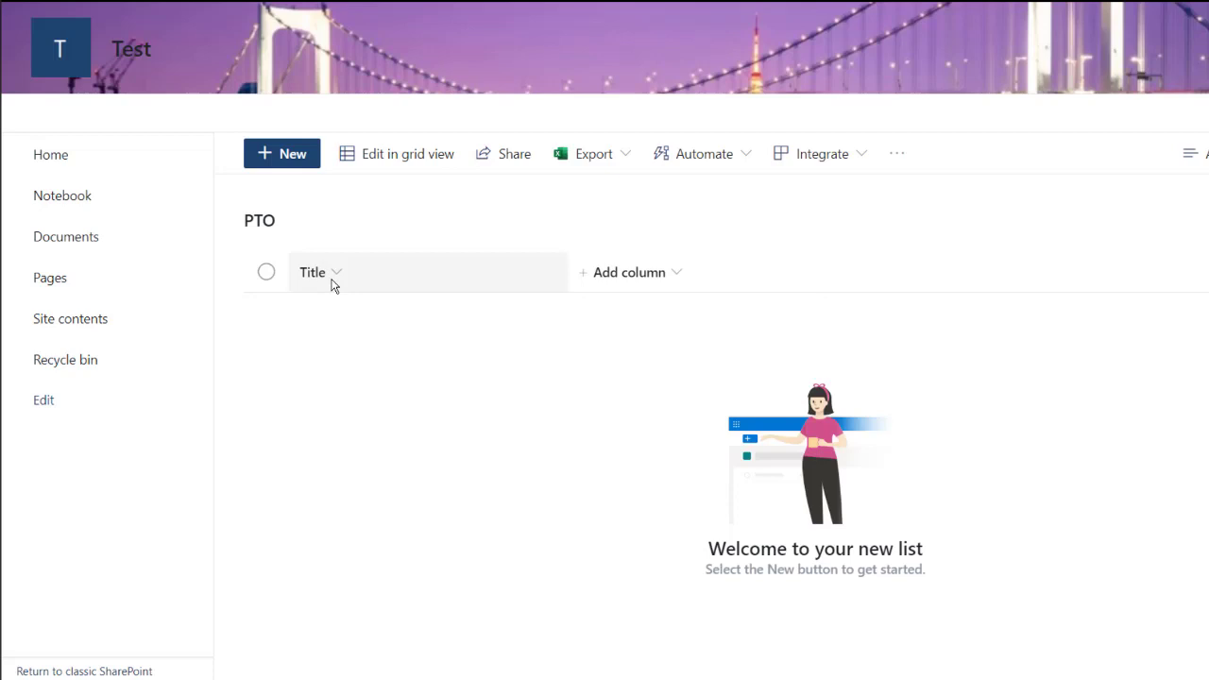
Step: Rename the PTO list's Title column to Name
click(332, 281)
mouse_move(386, 412)
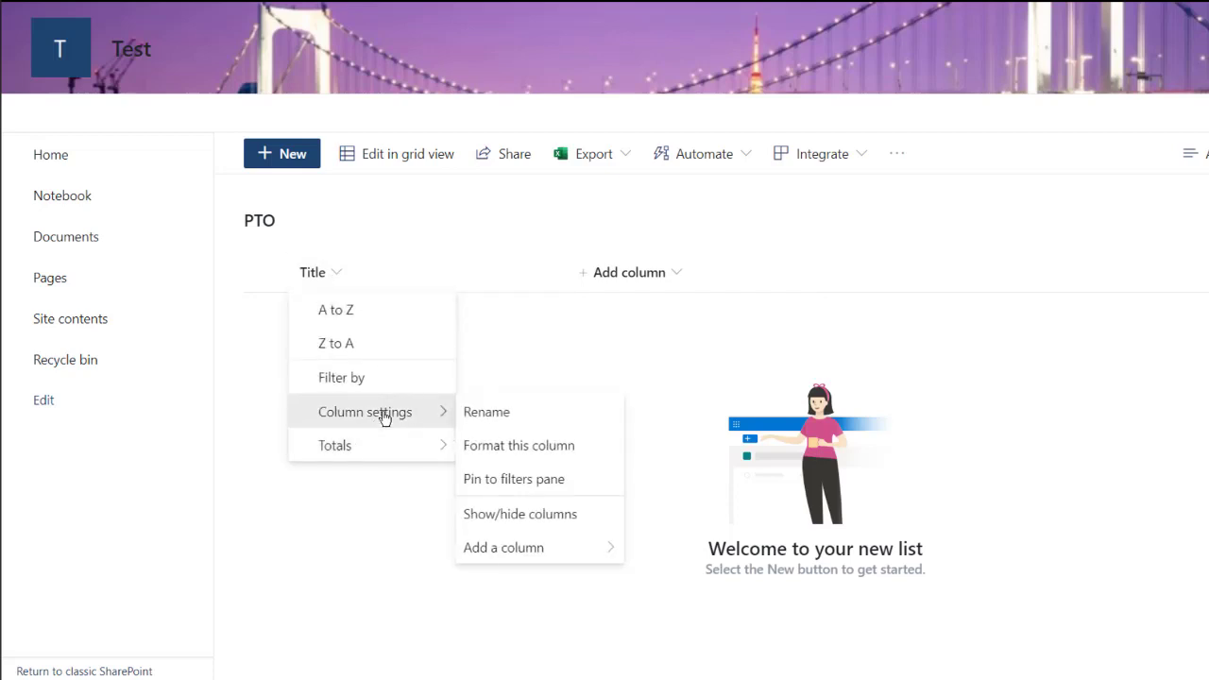
click(489, 410)
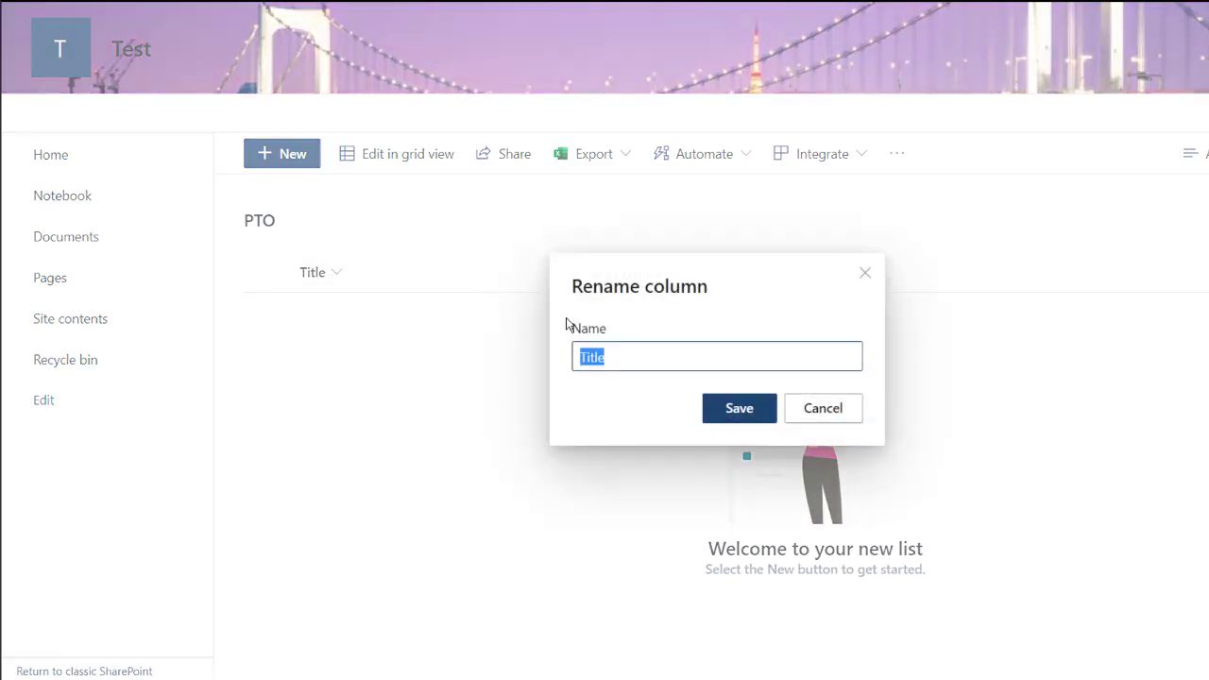
click(741, 410)
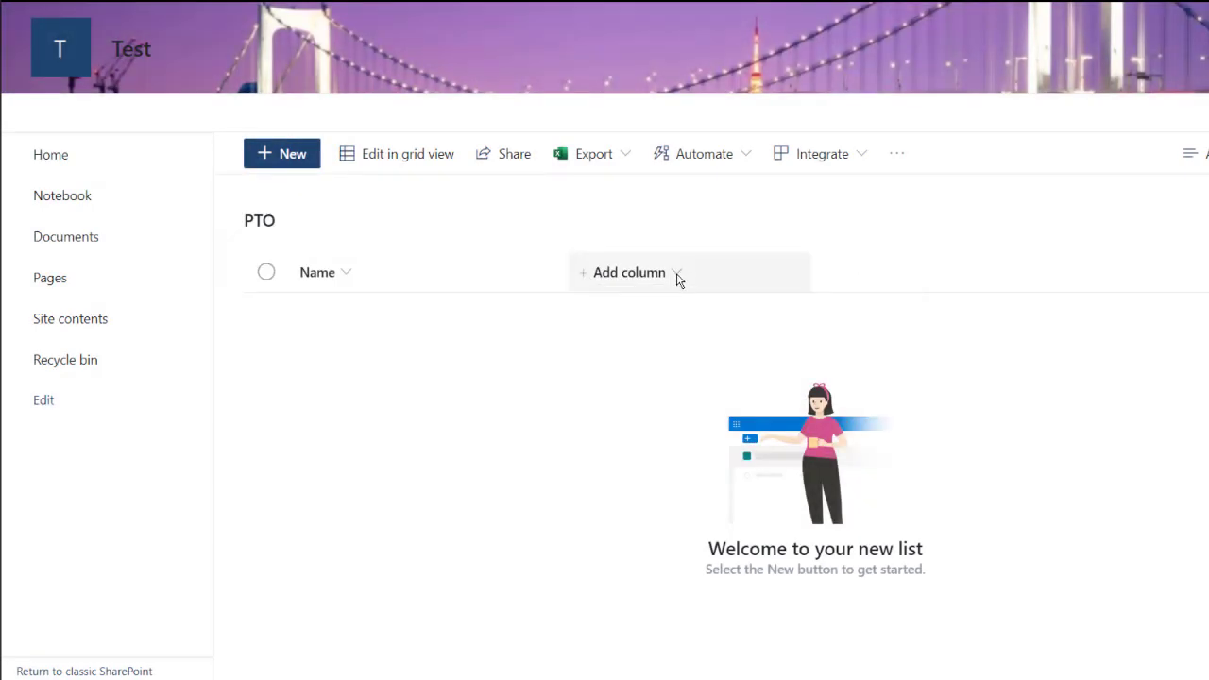
Step: Add two Date and time columns named Start and End
click(676, 275)
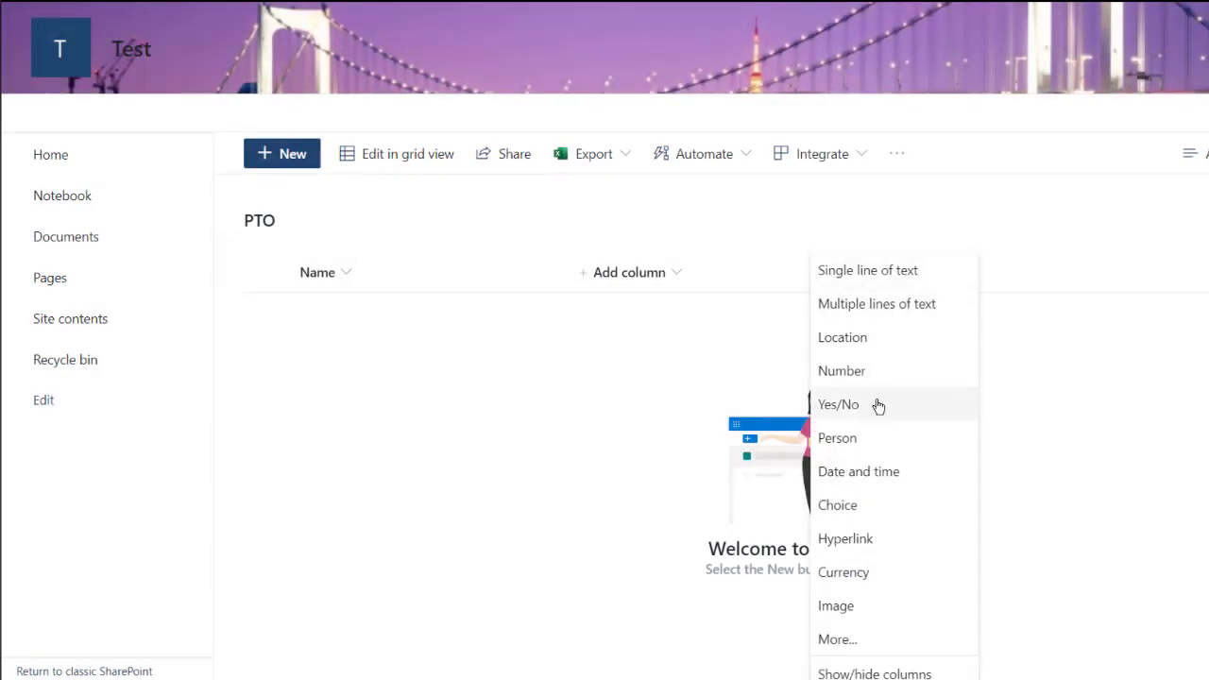
click(890, 472)
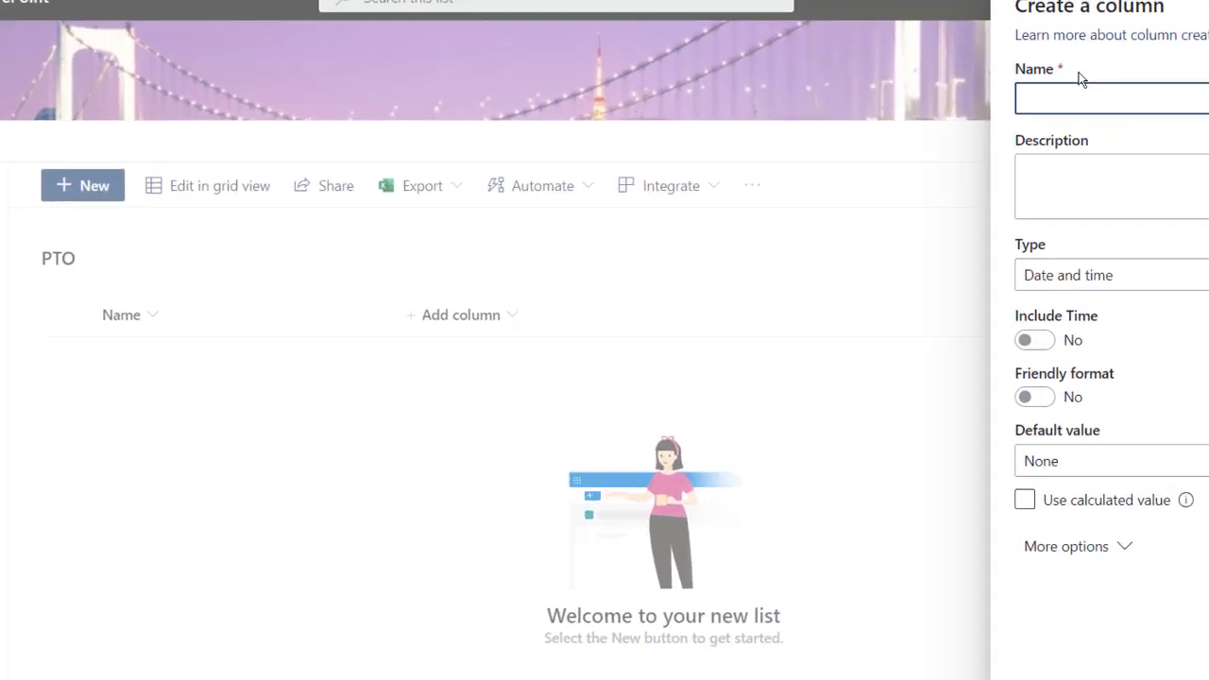
text(Start)
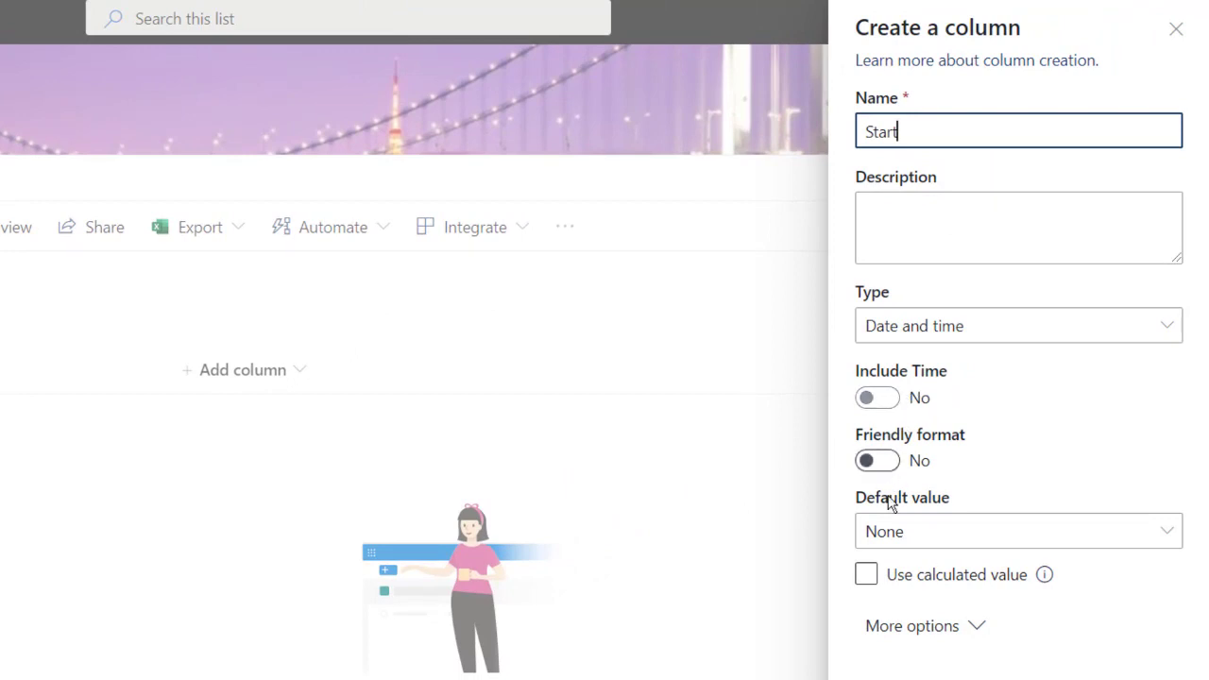
key(Return)
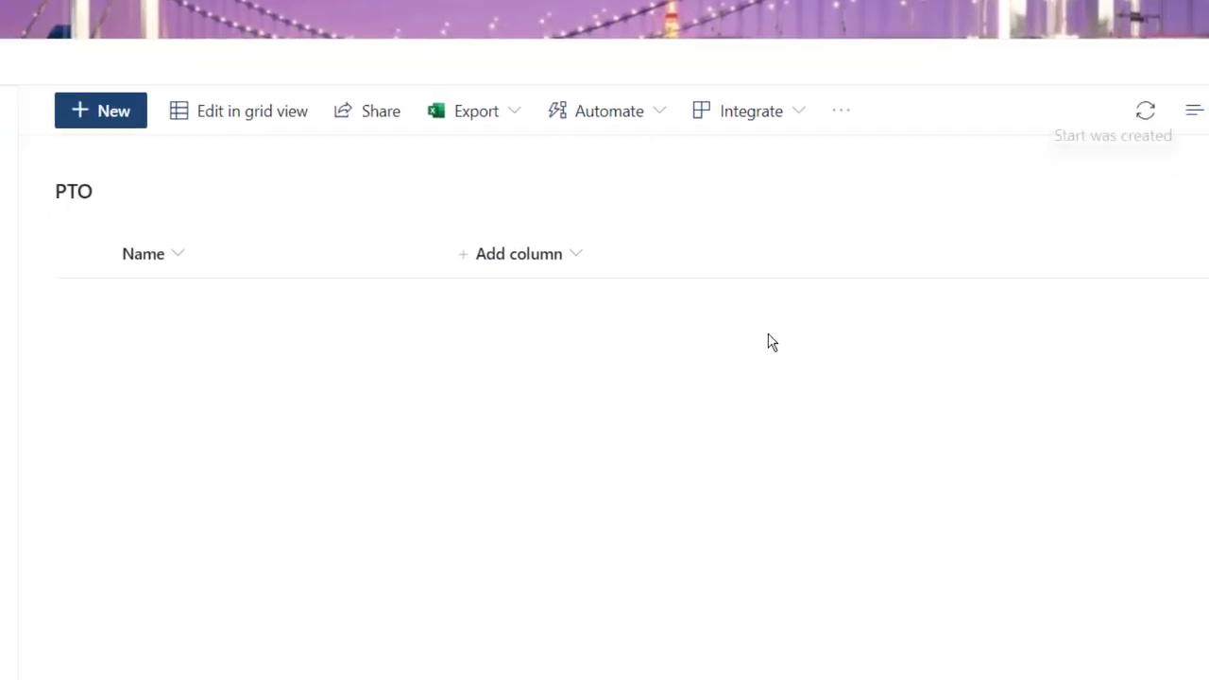
click(743, 258)
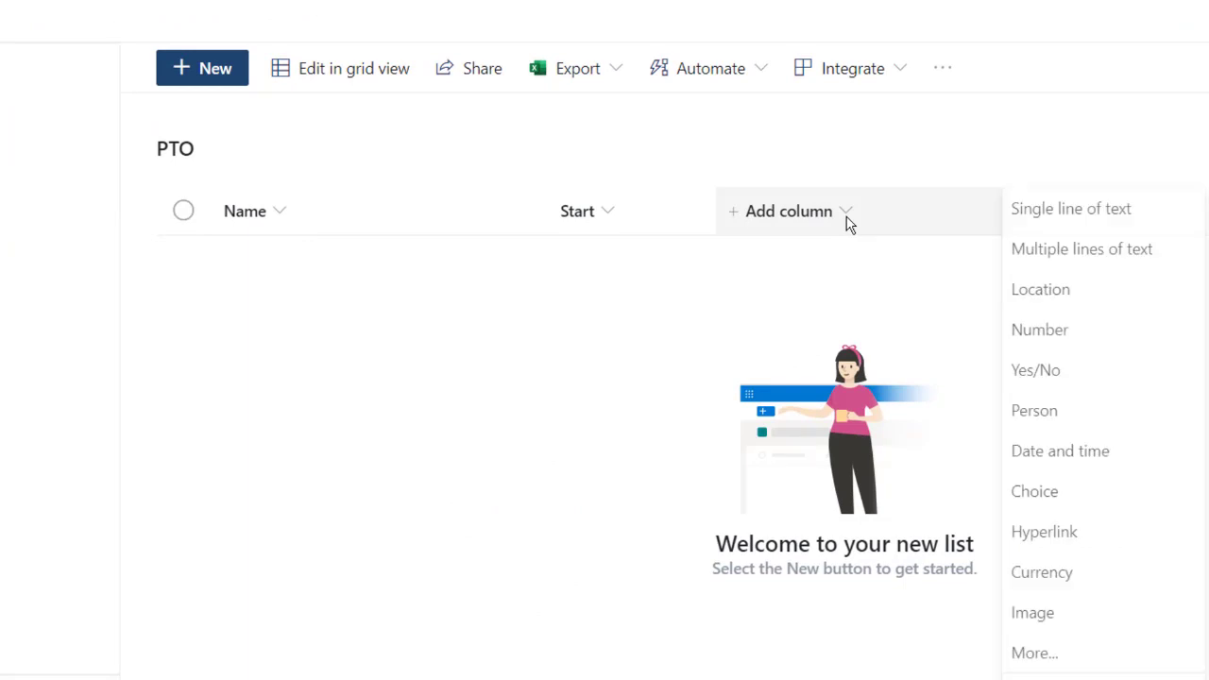
click(1066, 450)
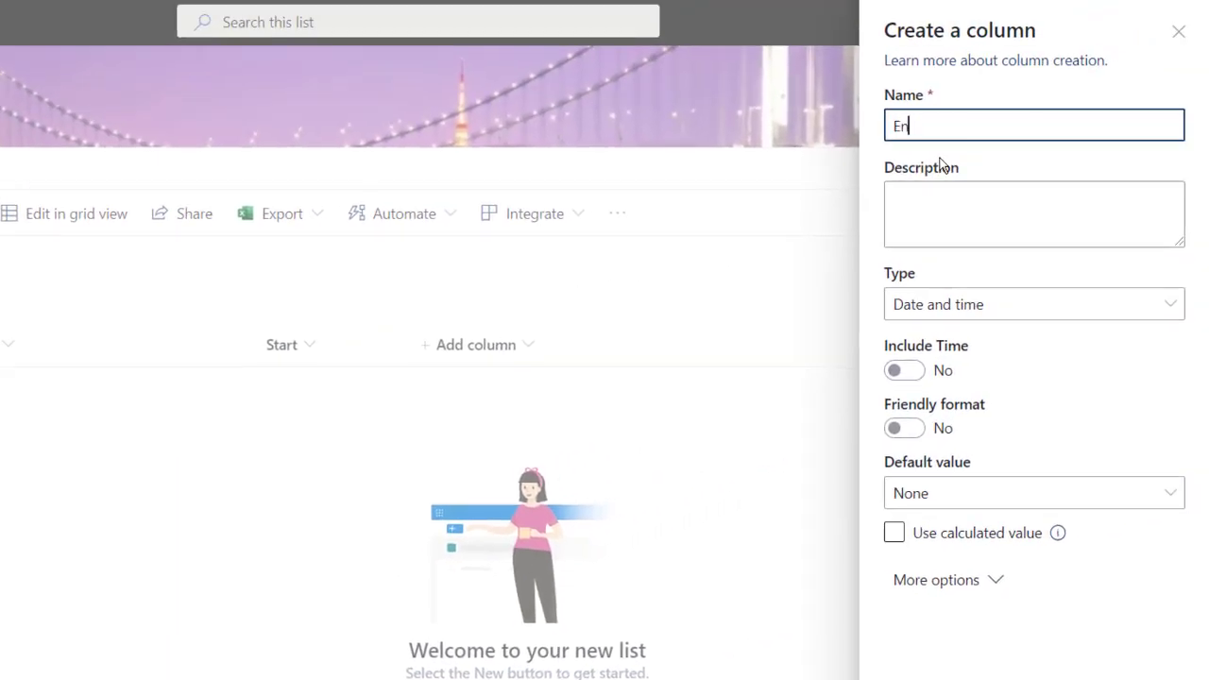
key(Return)
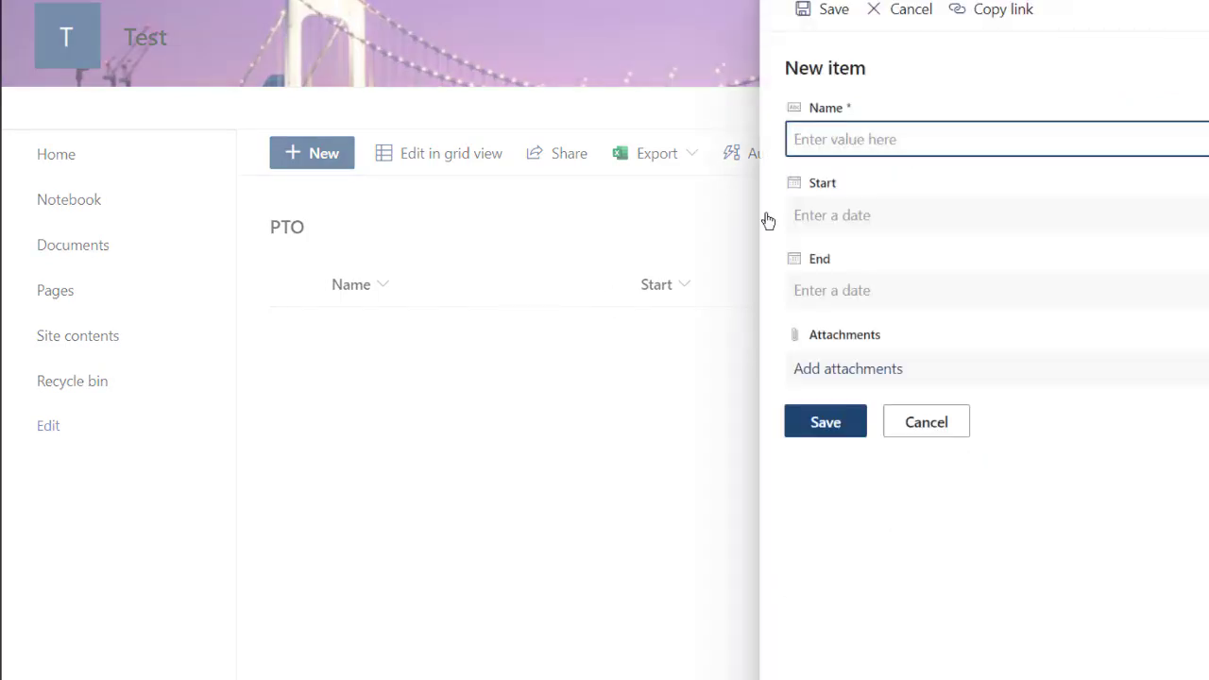
Step: Add an employee's time-off entry starting and ending on June 16, 2021
text(Sally)
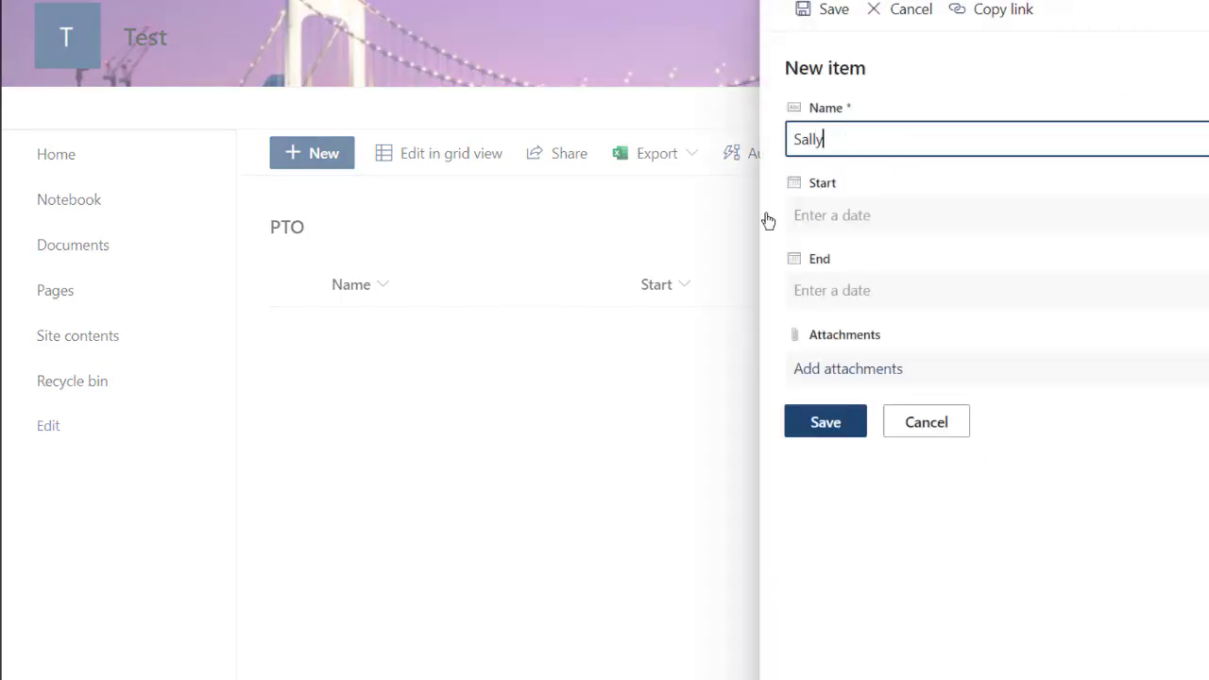
click(841, 215)
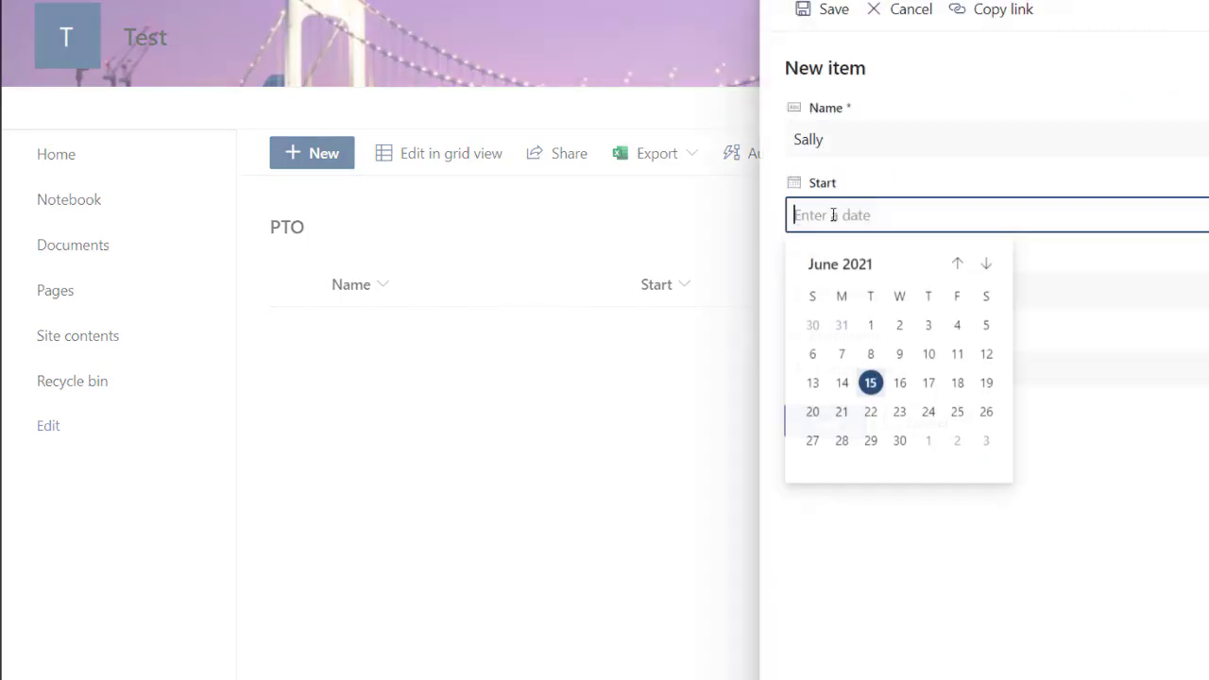
click(902, 383)
click(838, 288)
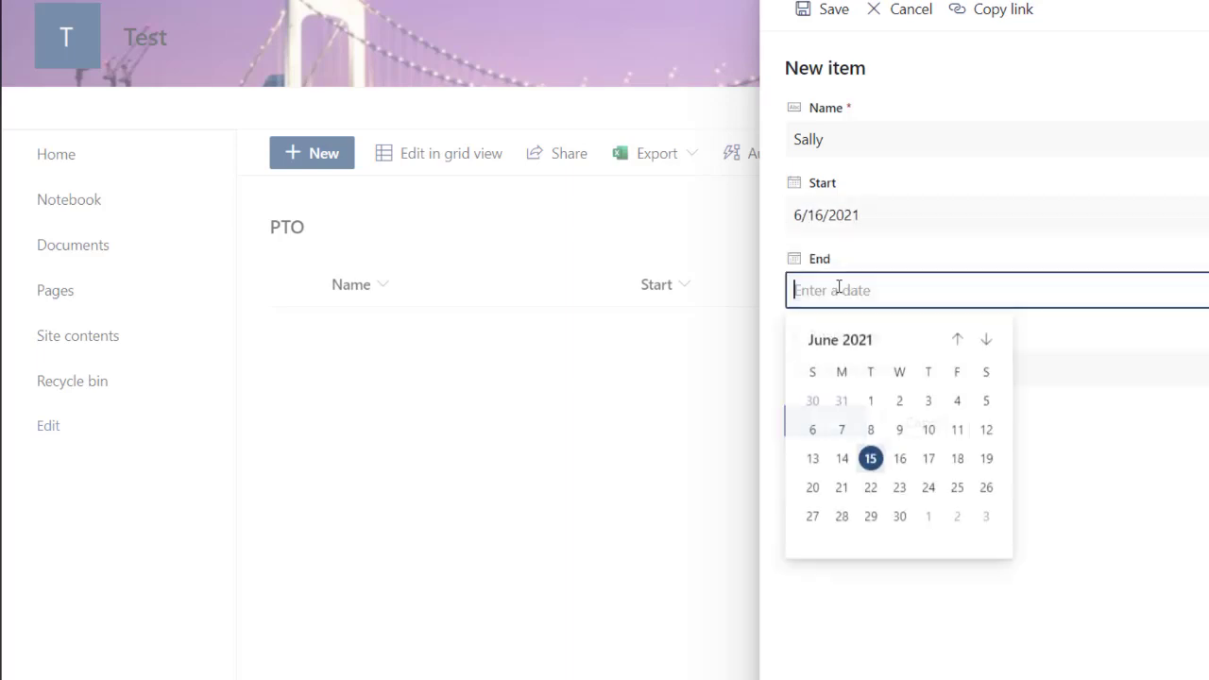
click(904, 461)
click(817, 421)
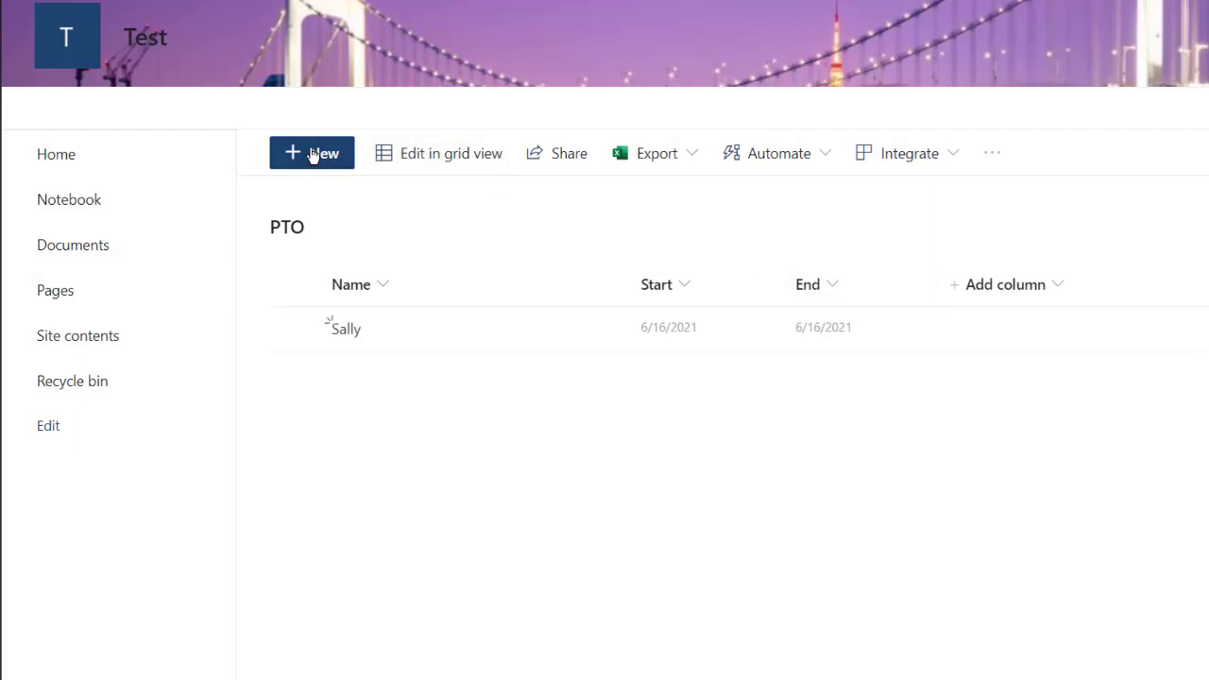
Step: Add a second employee's time-off entry from June 18 to June 21, 2021
click(319, 154)
text(Ahsi)
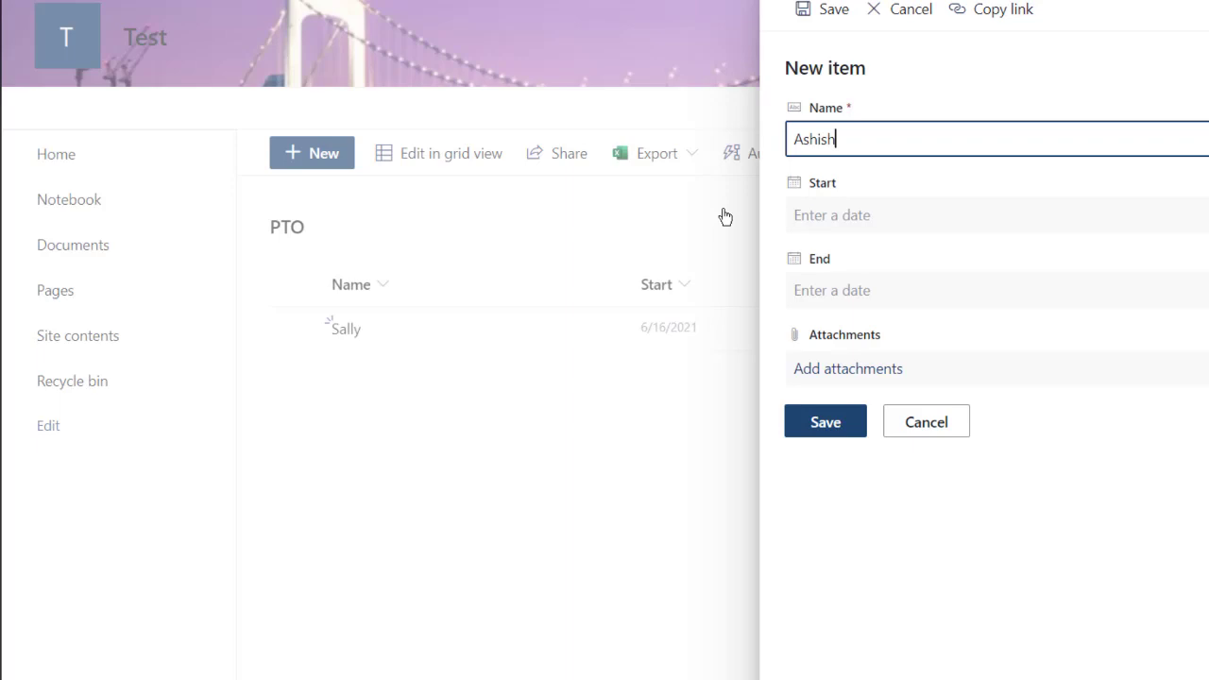
text(sh)
click(818, 209)
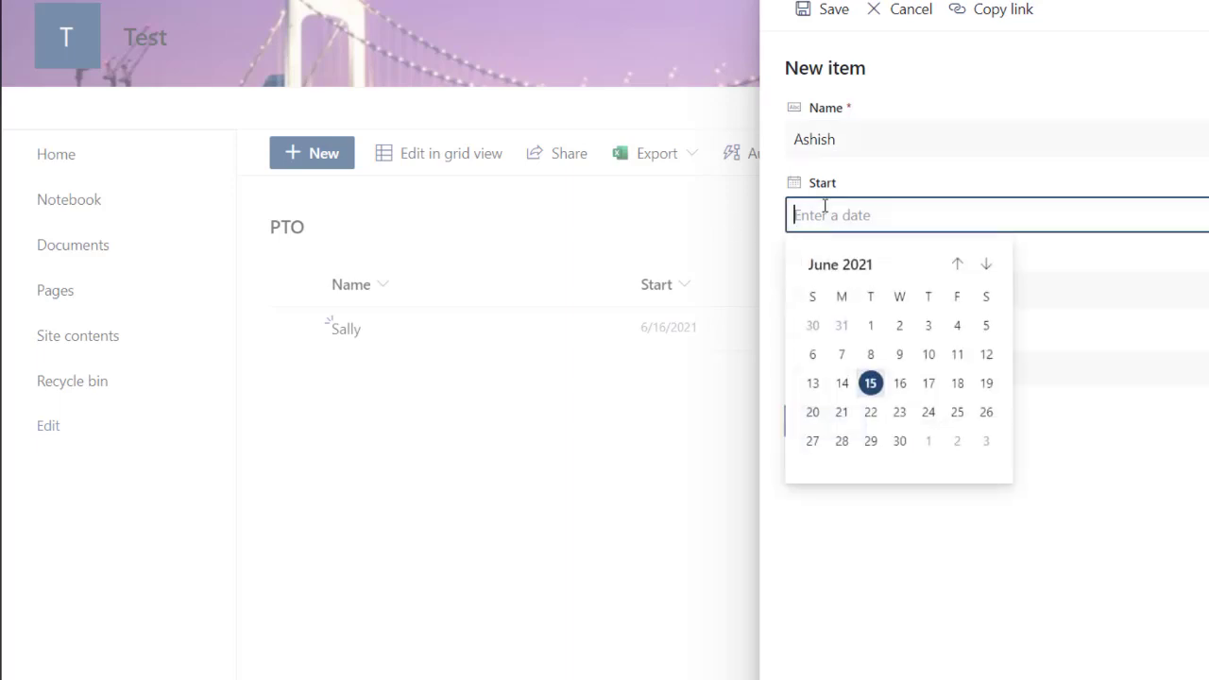
click(958, 383)
click(804, 286)
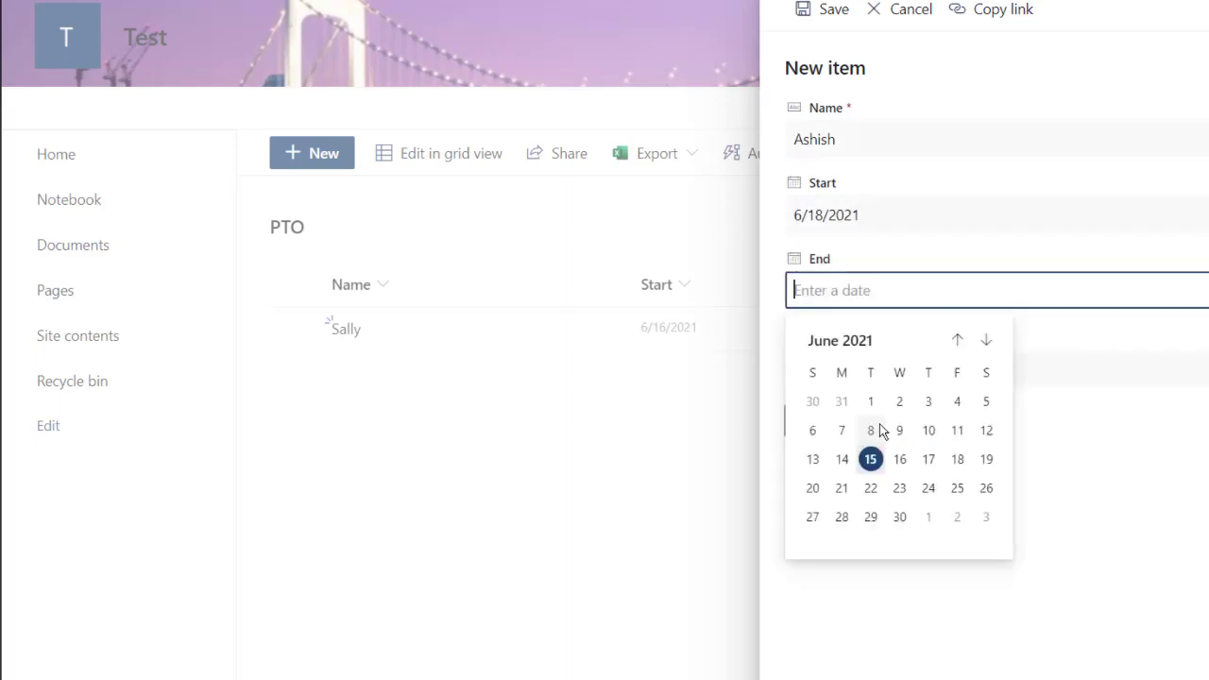
click(839, 484)
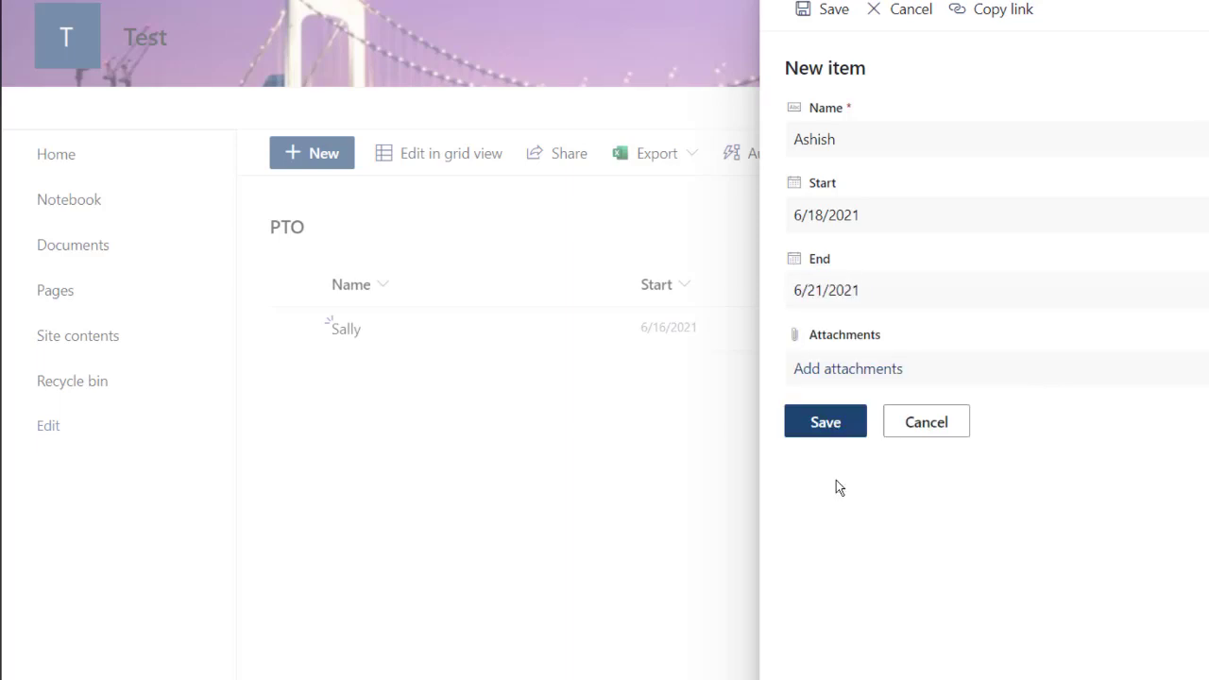
click(828, 428)
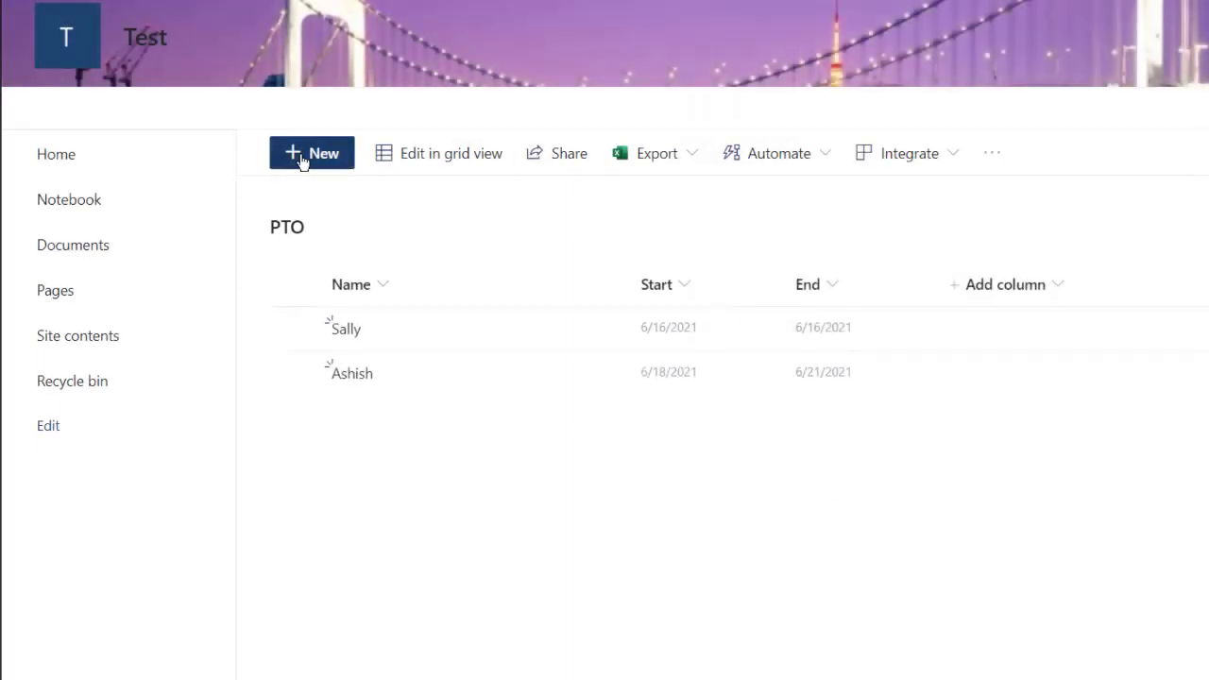
Step: Add a third employee's time-off entry from 6/21/2021 to 6/25/2021
click(300, 156)
click(842, 139)
text(Phil)
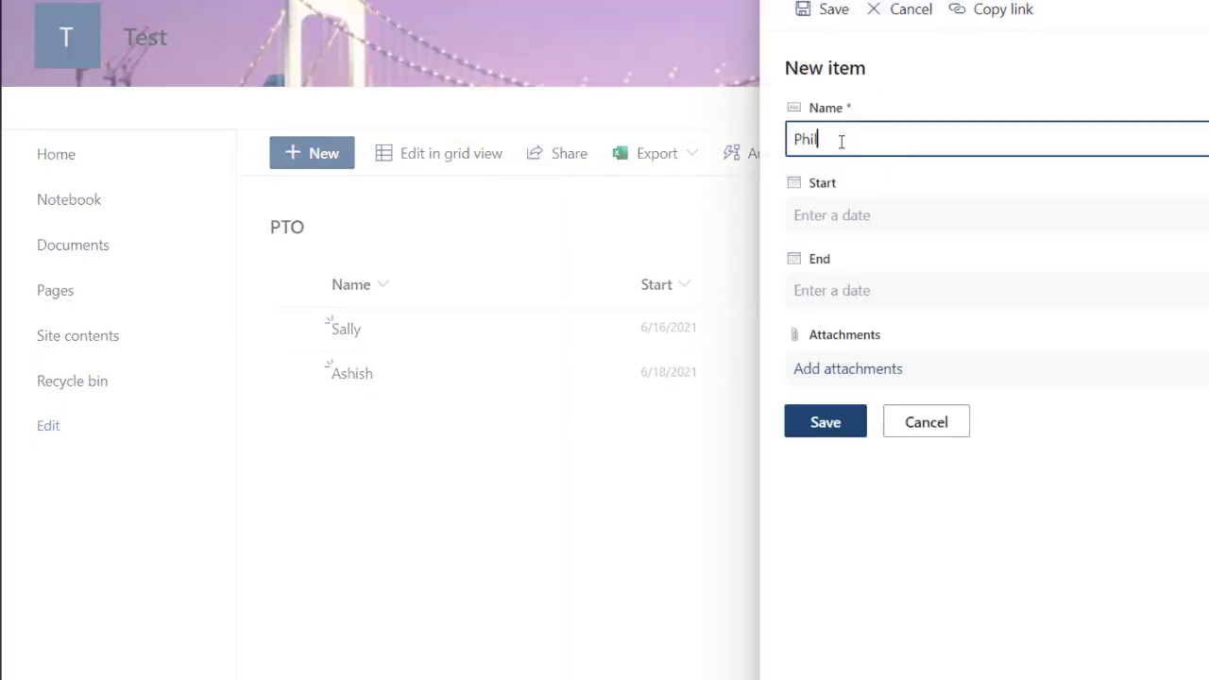
click(863, 208)
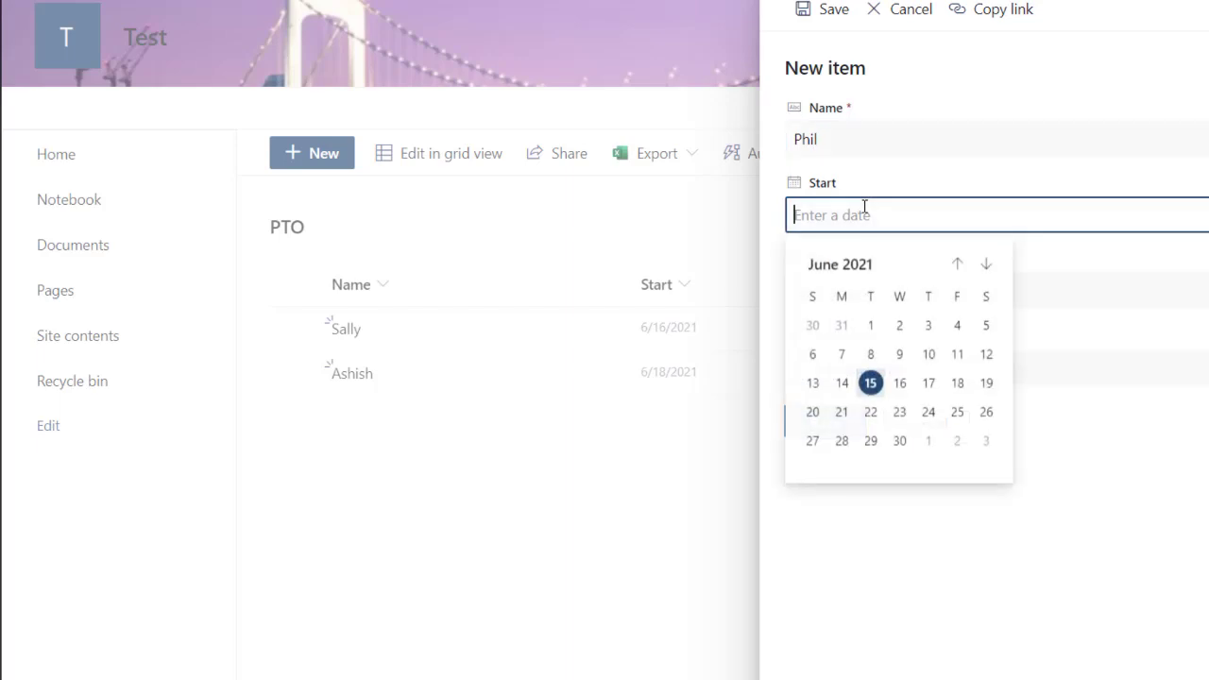
click(843, 412)
click(859, 293)
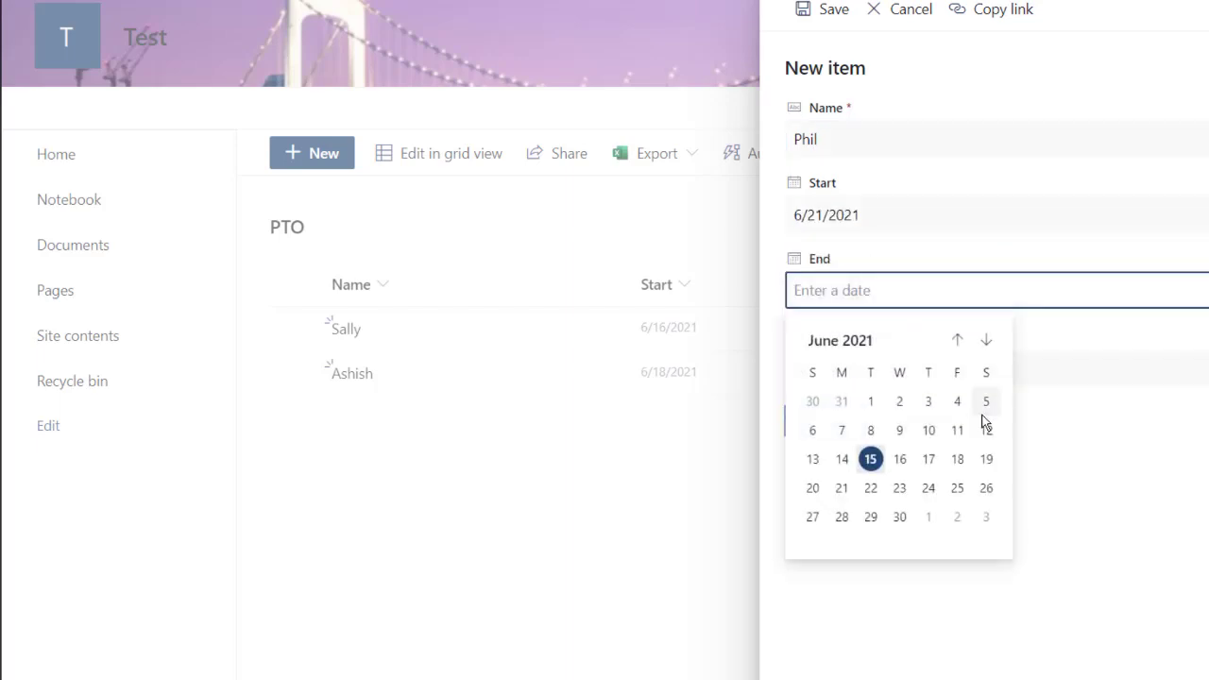
click(956, 489)
click(814, 435)
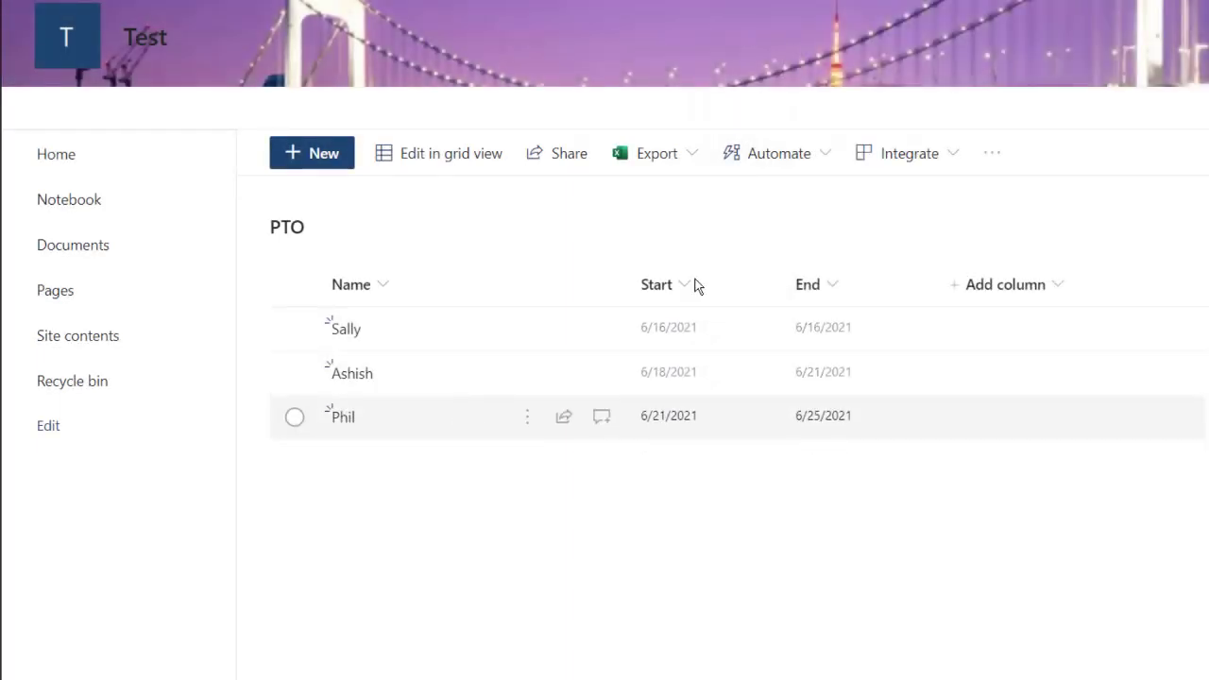
Step: Set up a new Calendar view named PTO Calendar, using Start and End as its dates
click(1044, 173)
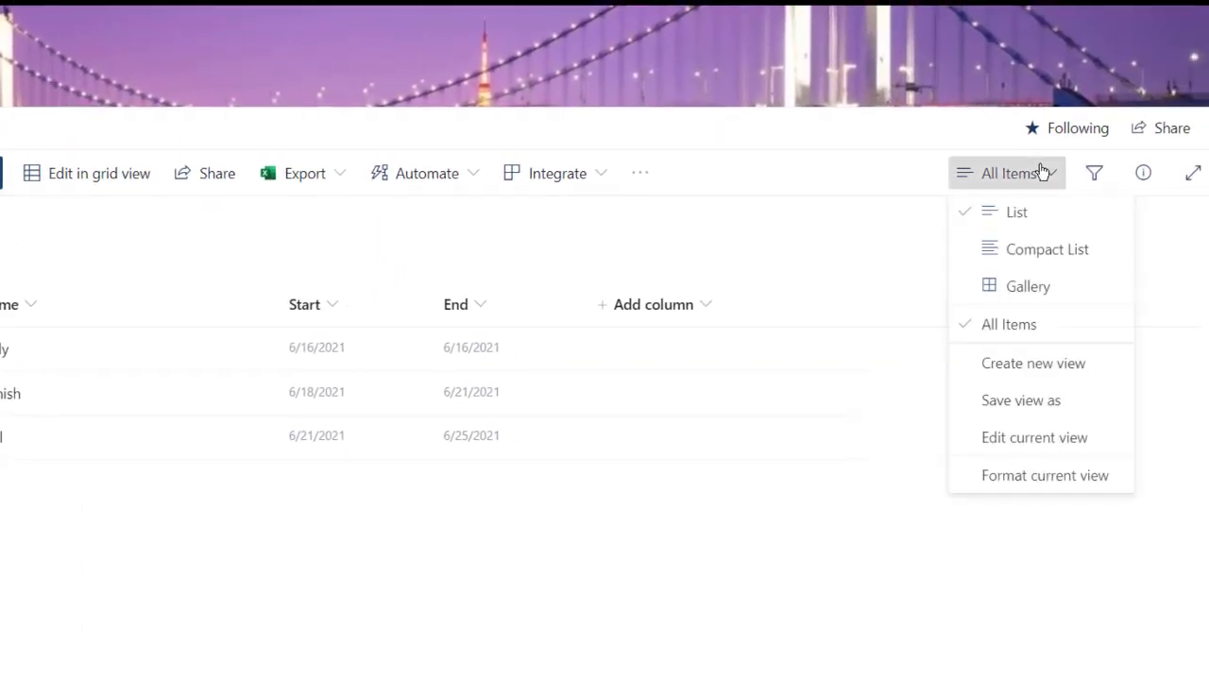
click(1049, 374)
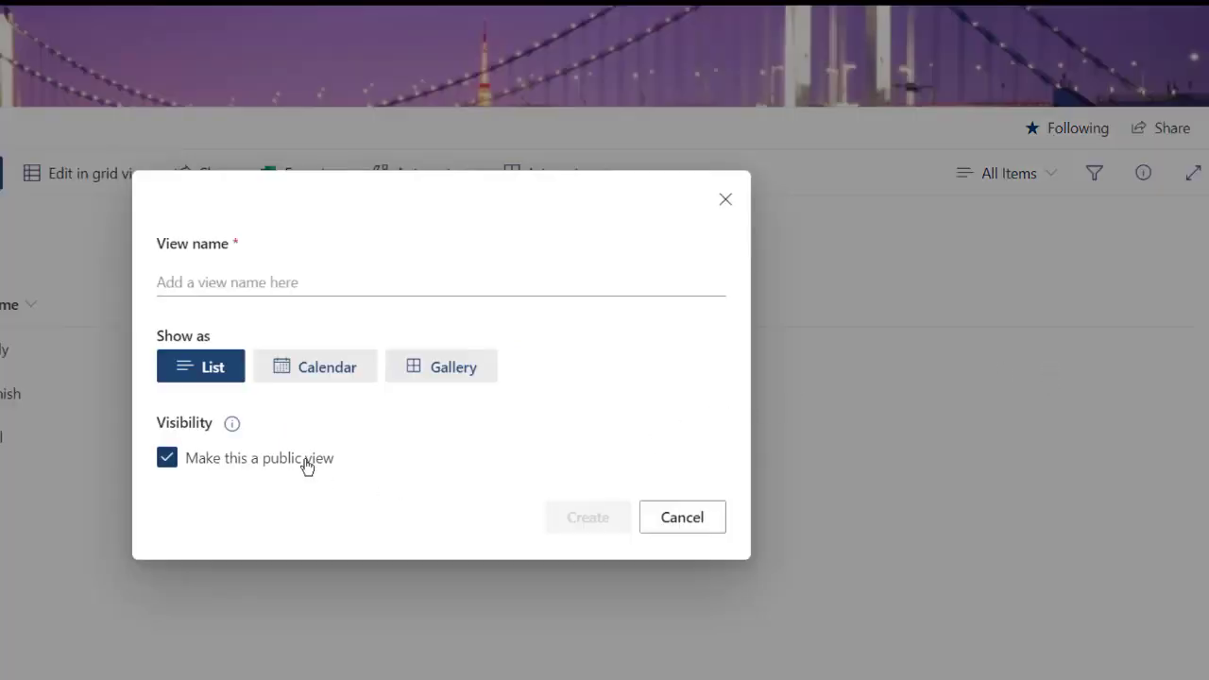
click(311, 374)
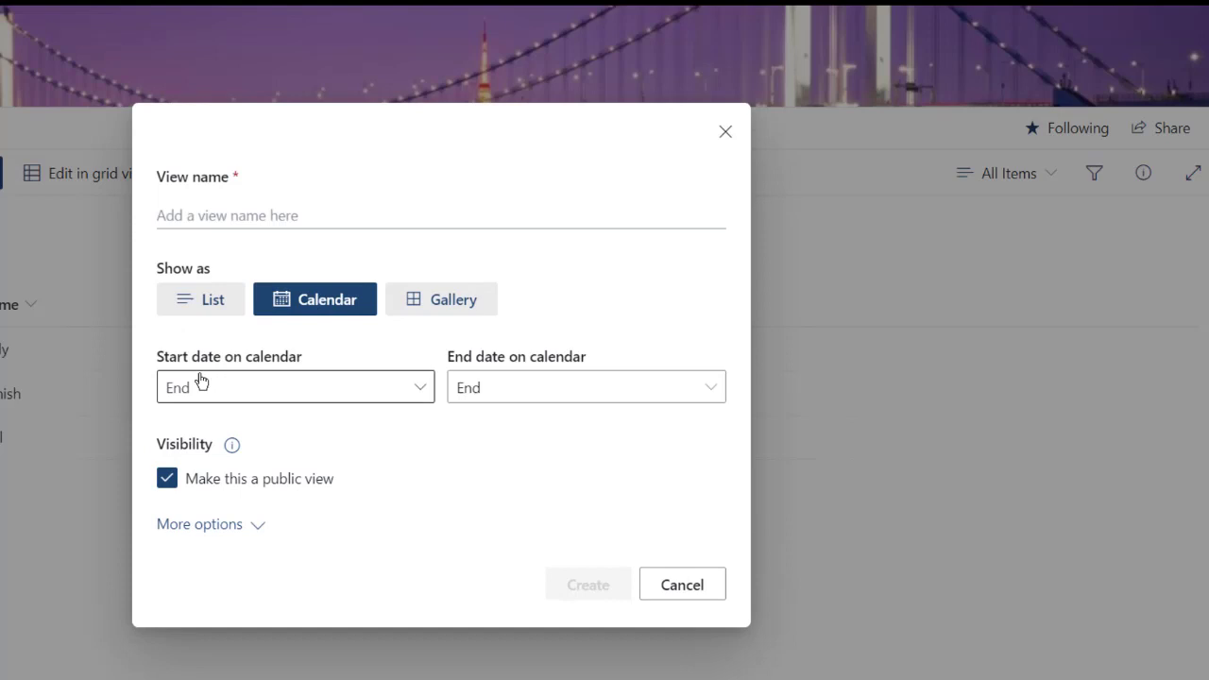
click(266, 396)
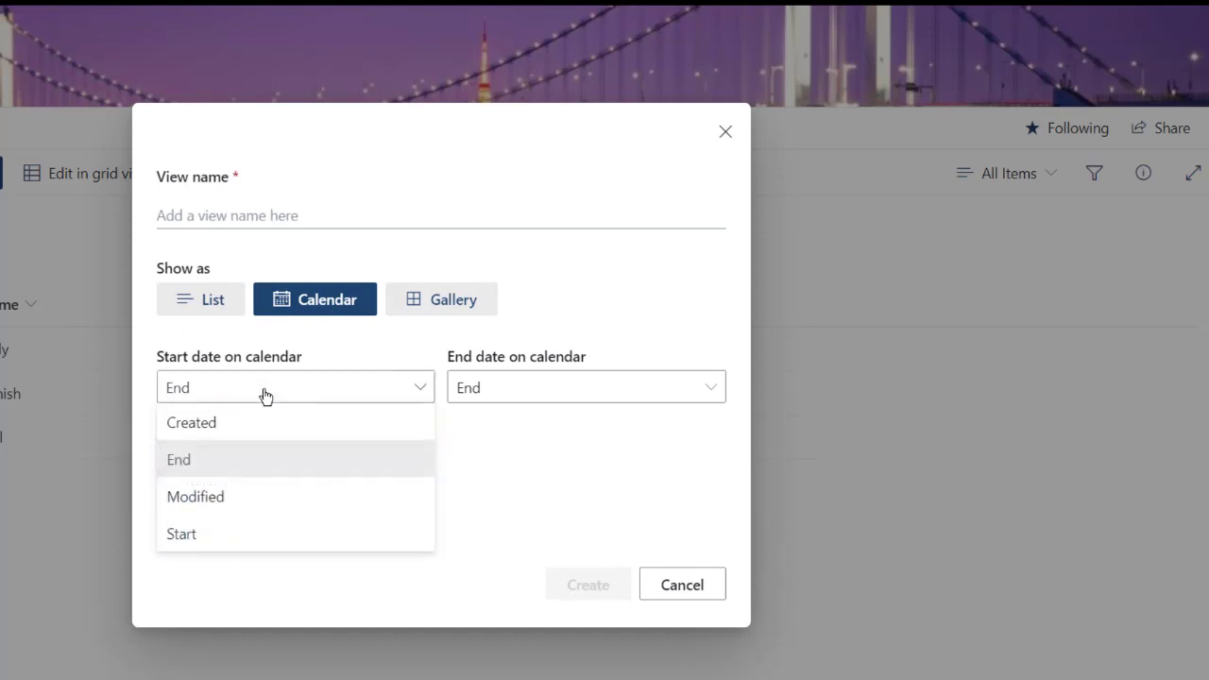
click(189, 534)
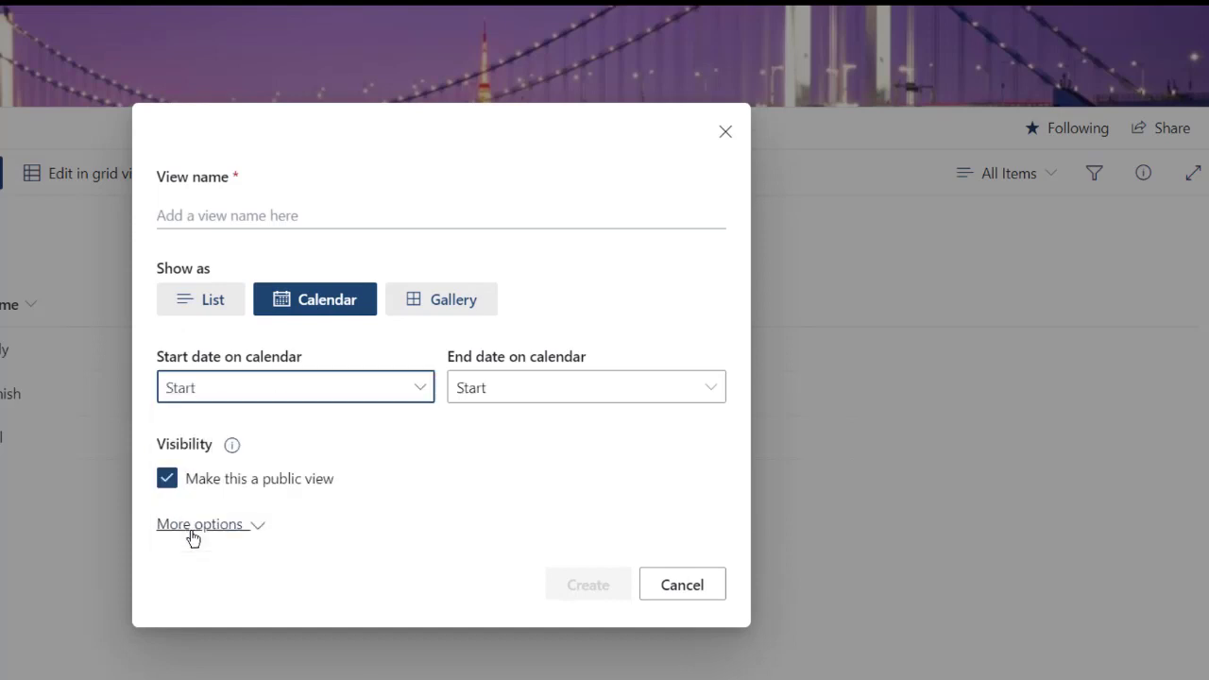
click(486, 401)
click(498, 472)
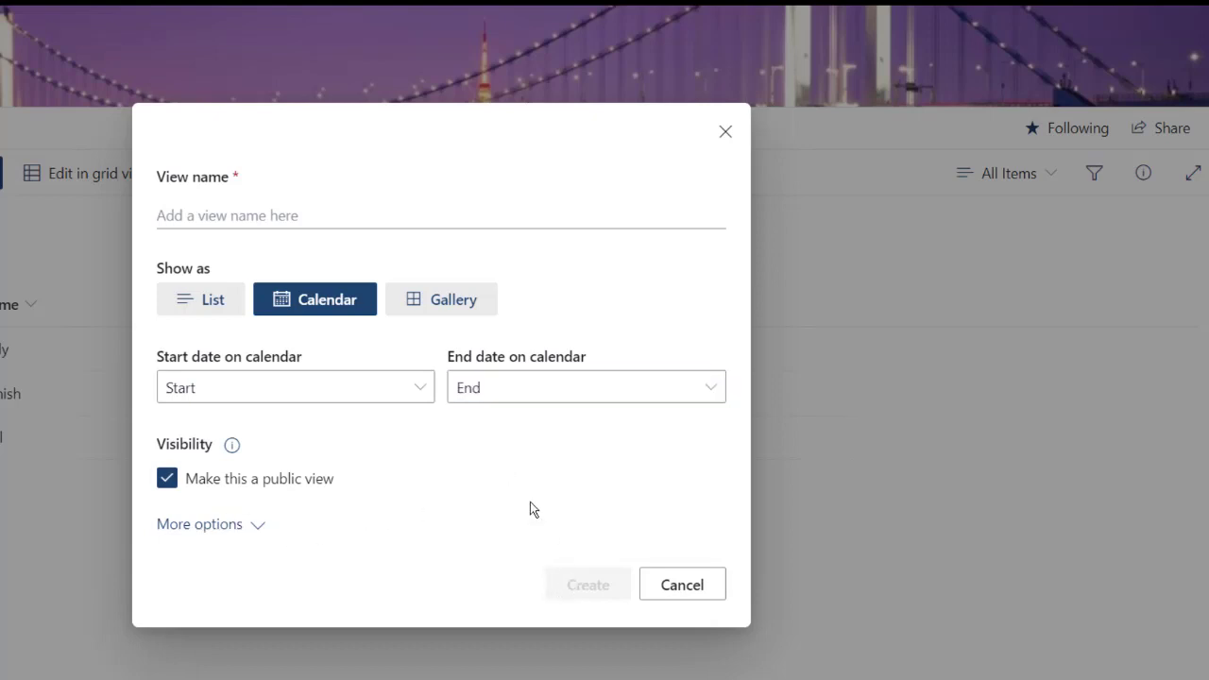
click(303, 215)
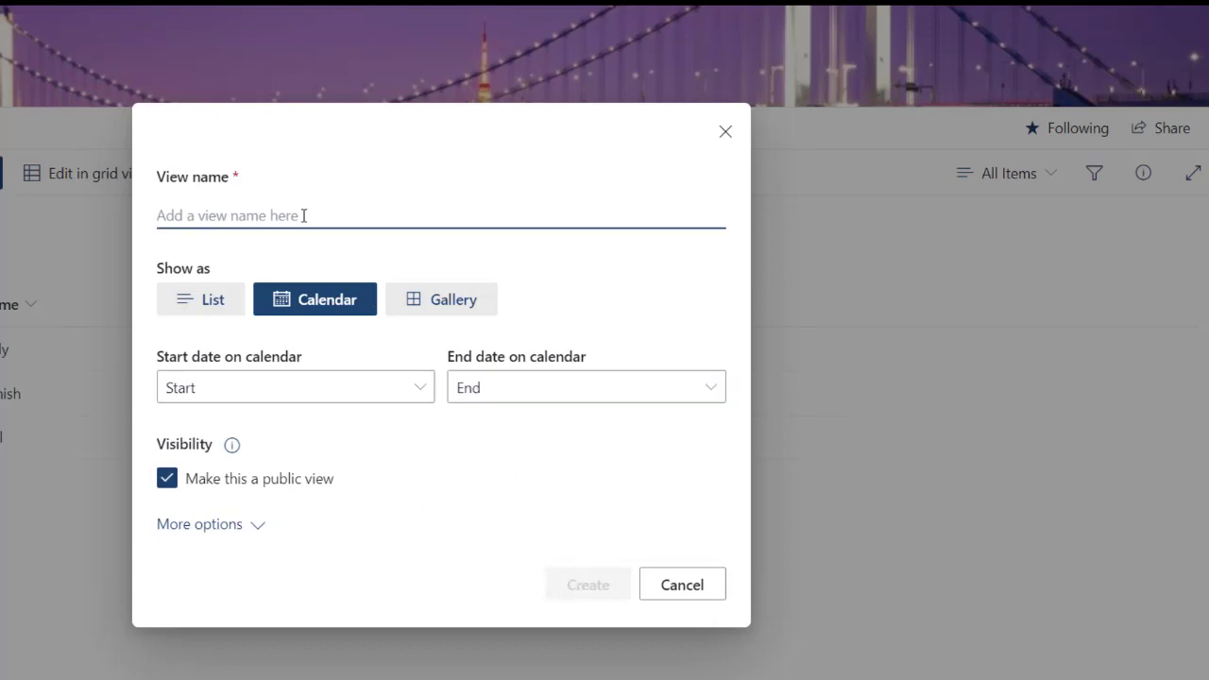
text(PTO Calendar)
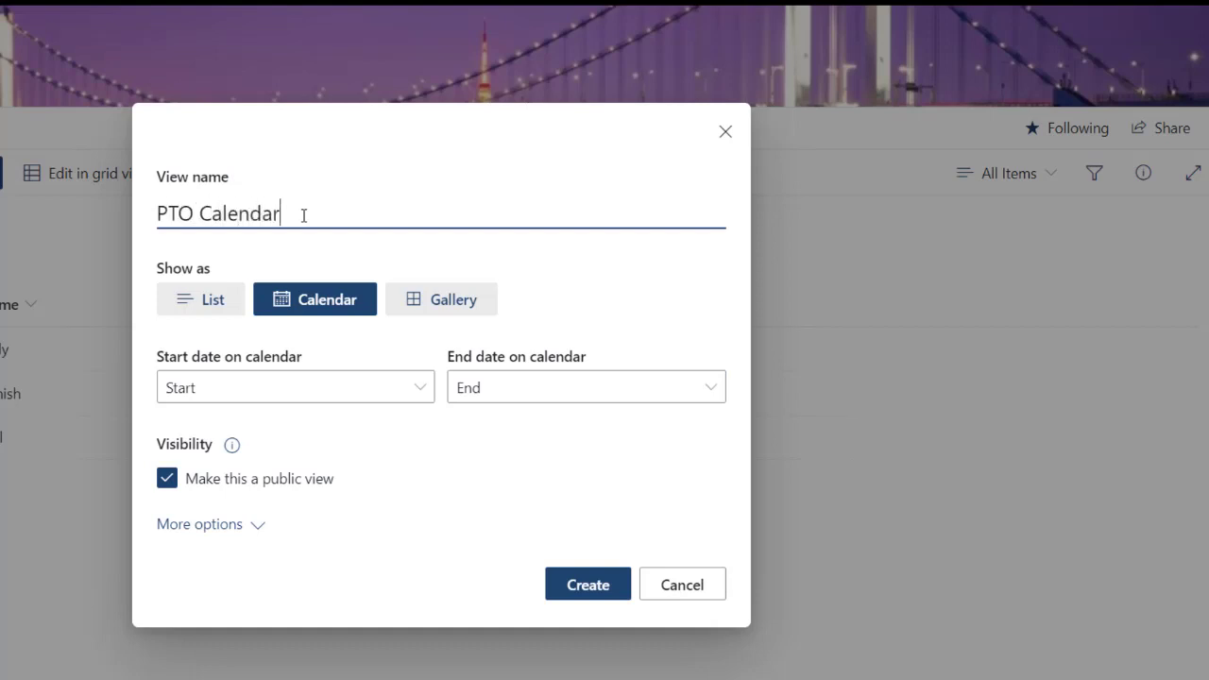
Step: Create the PTO Calendar view, review the June 16 entry's details, and collapse the day pane
click(568, 582)
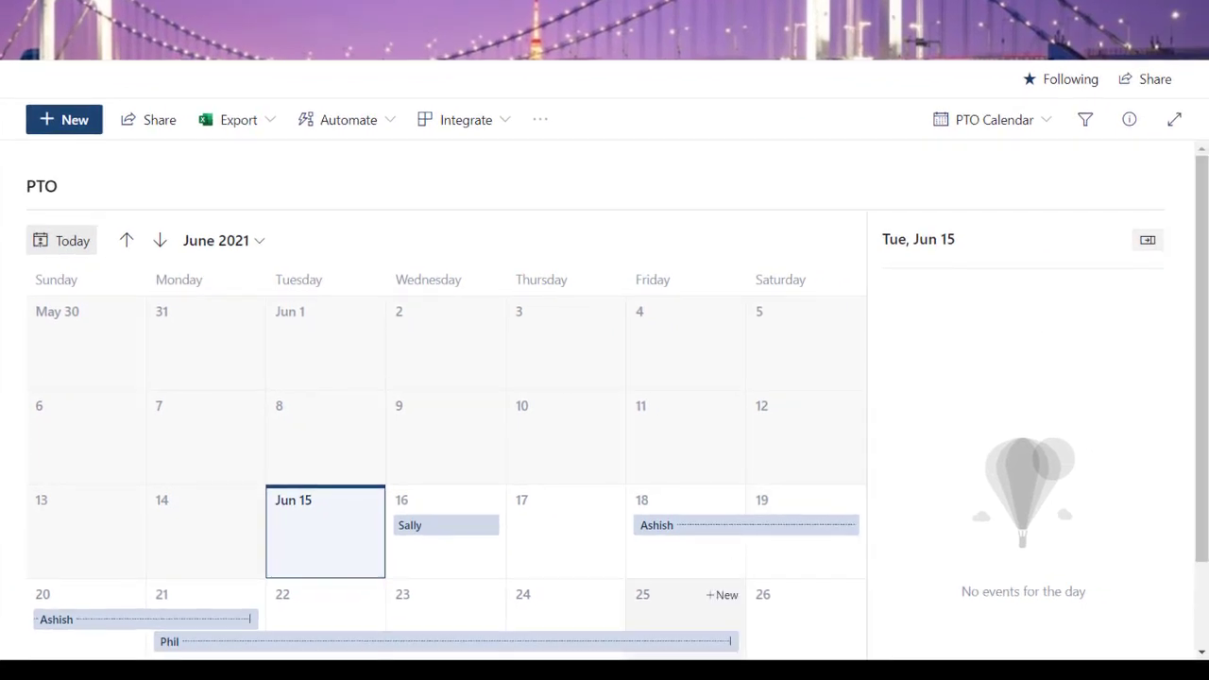
click(453, 534)
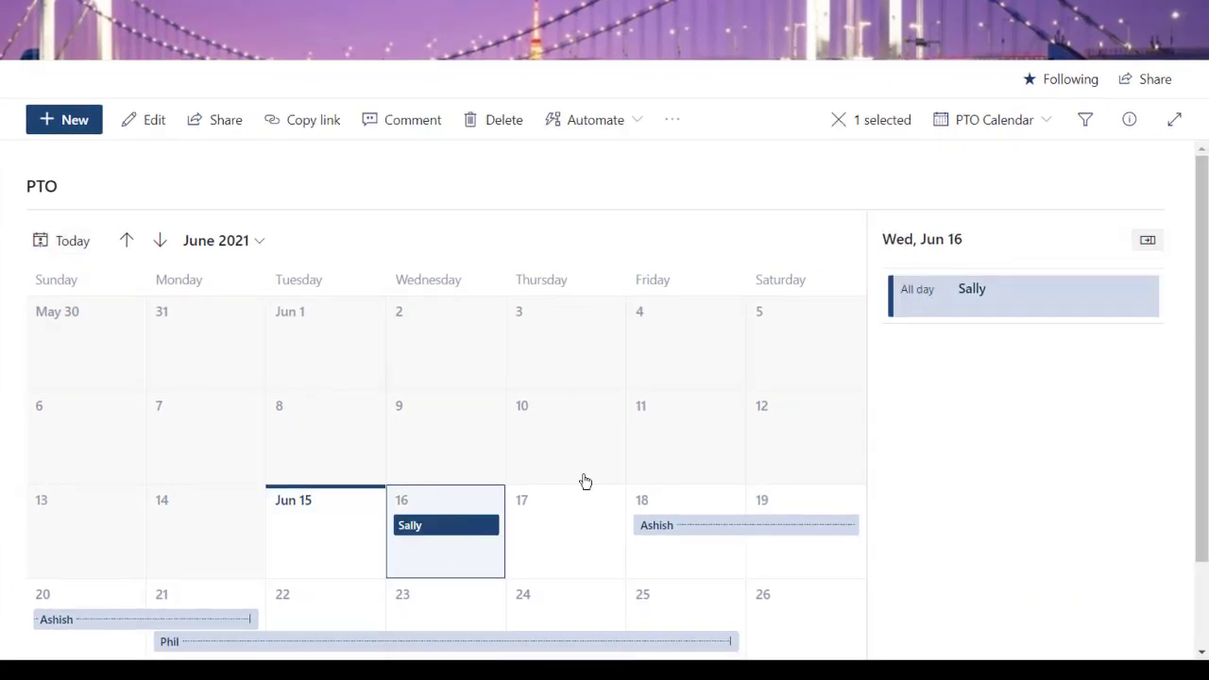
click(961, 298)
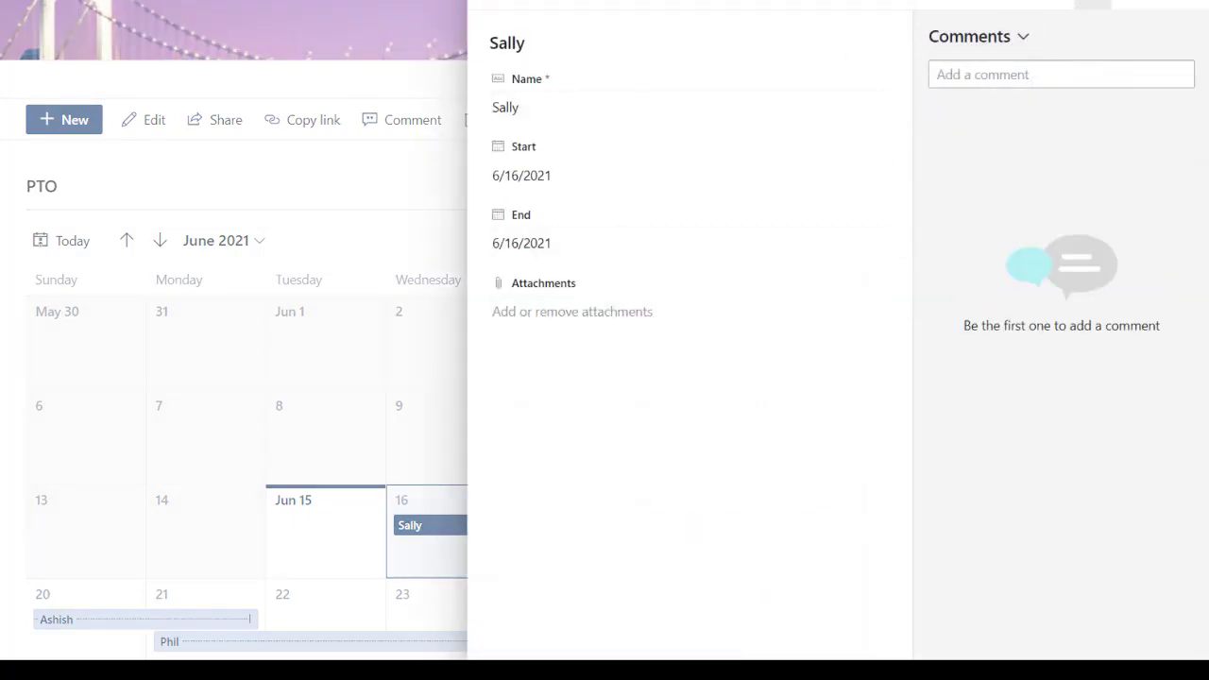
key(Escape)
click(1144, 242)
scroll(885, 380, down, 2)
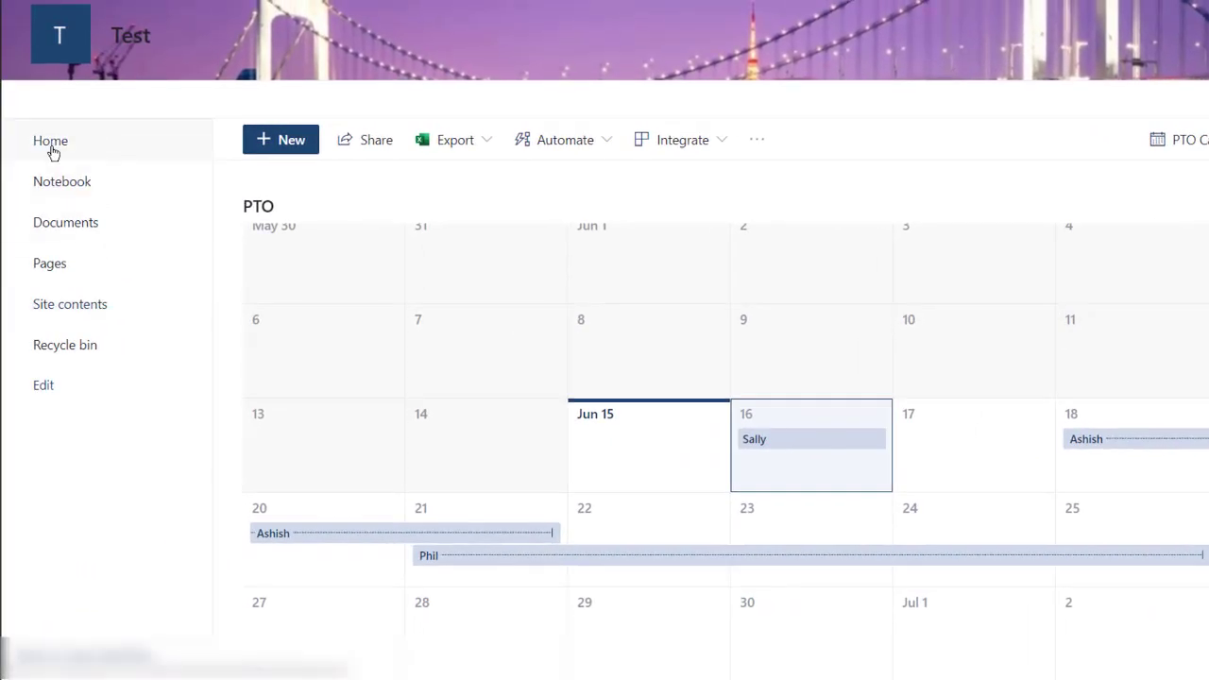
Step: Reopen the PTO list from Site contents in PTO Calendar view with the day pane hidden
click(52, 149)
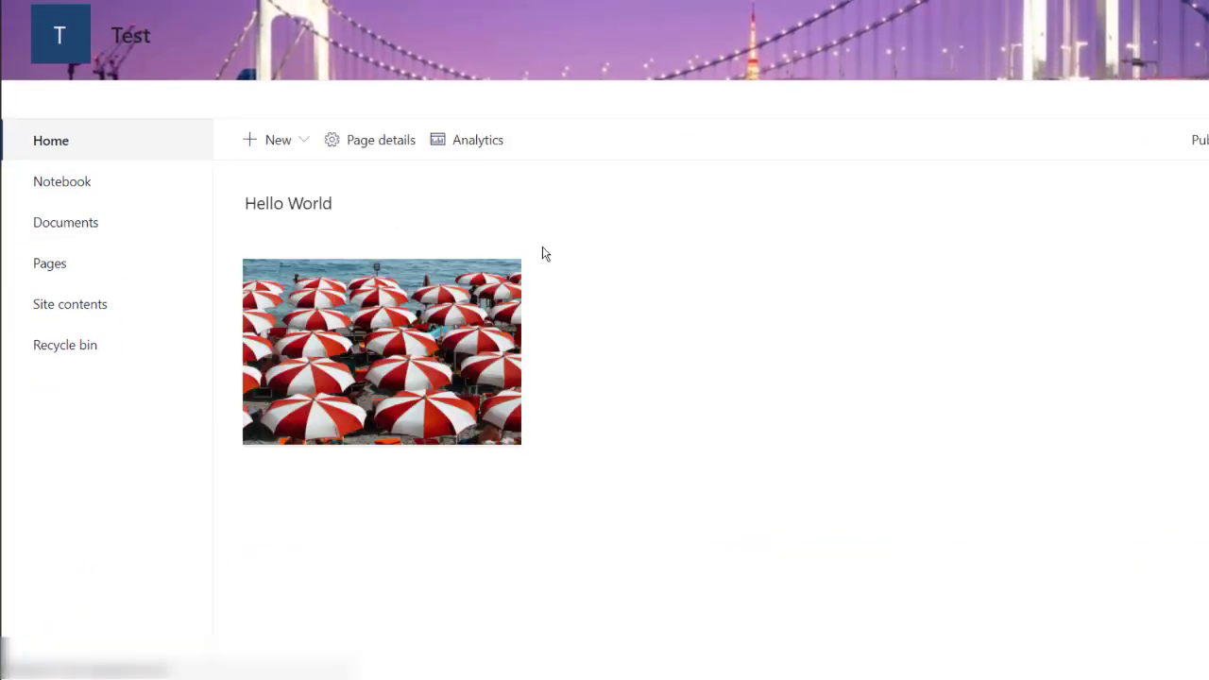
click(79, 306)
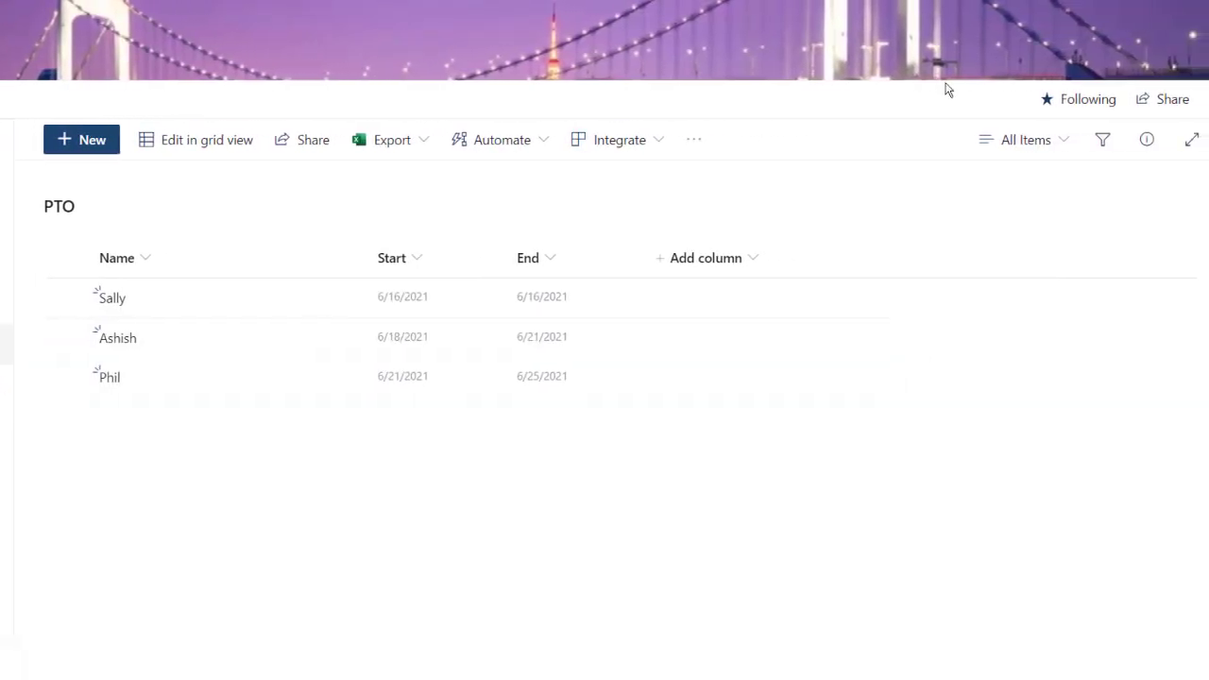
click(1124, 140)
click(1047, 304)
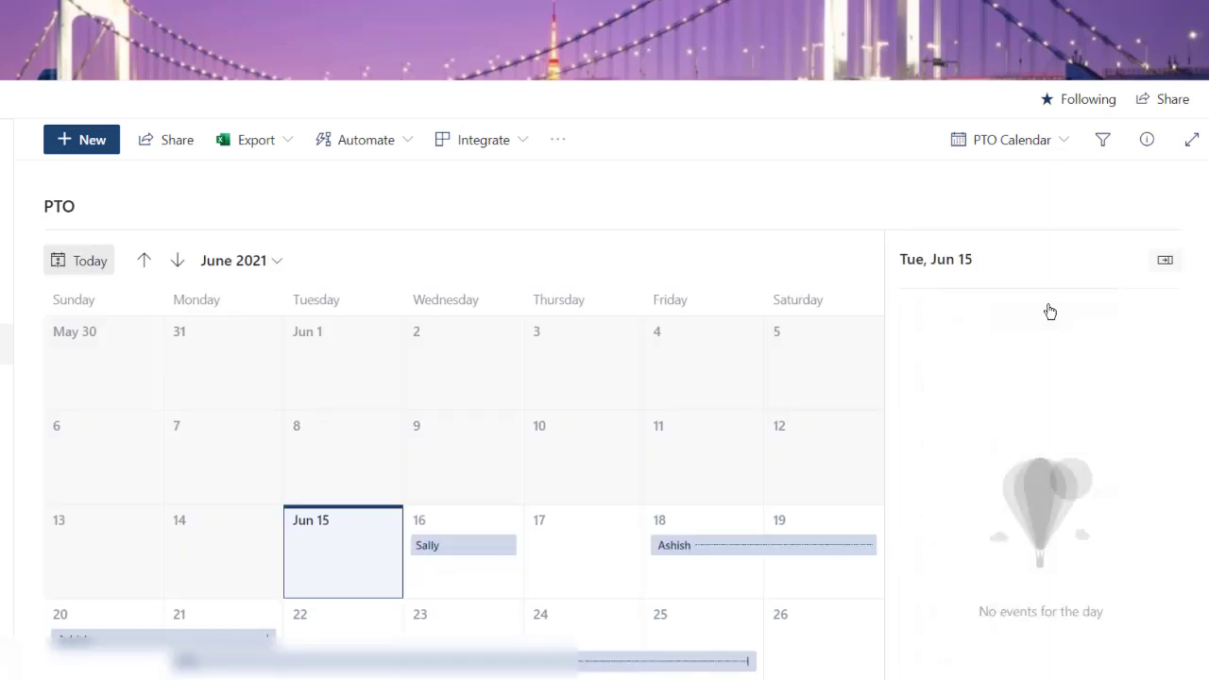
click(1164, 260)
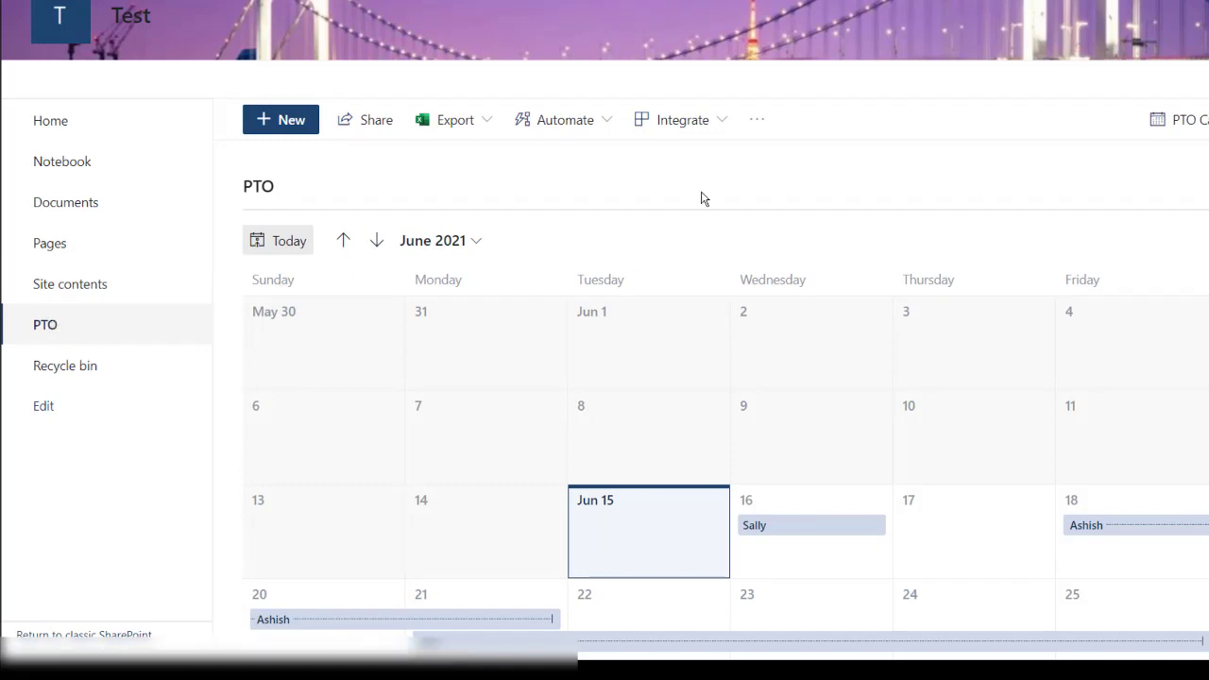
Step: Paste the copied PTO Calendar view URL as the PTO navigation link's address
click(497, 36)
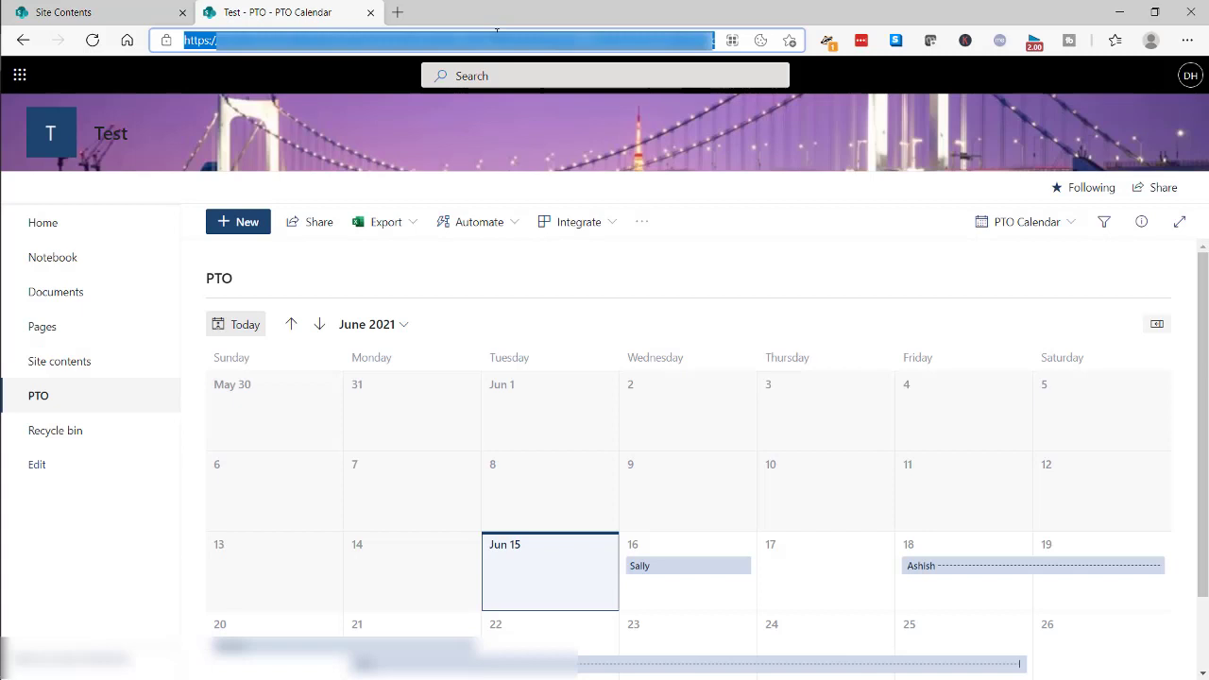
click(38, 466)
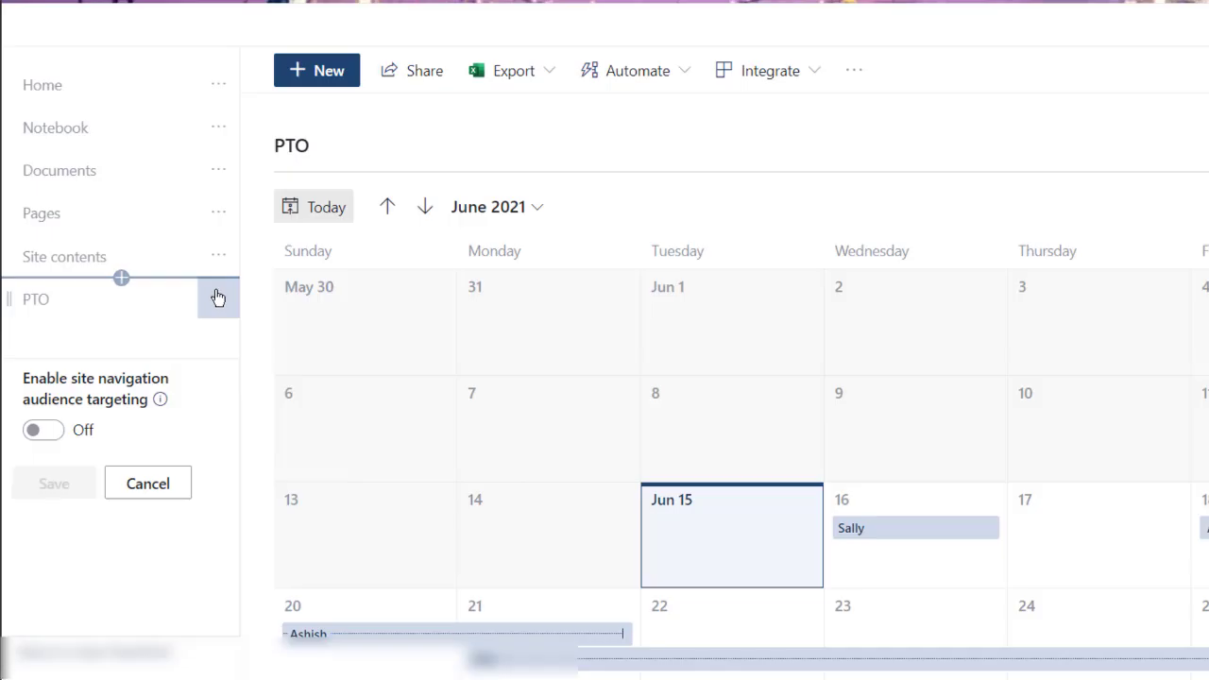
click(217, 299)
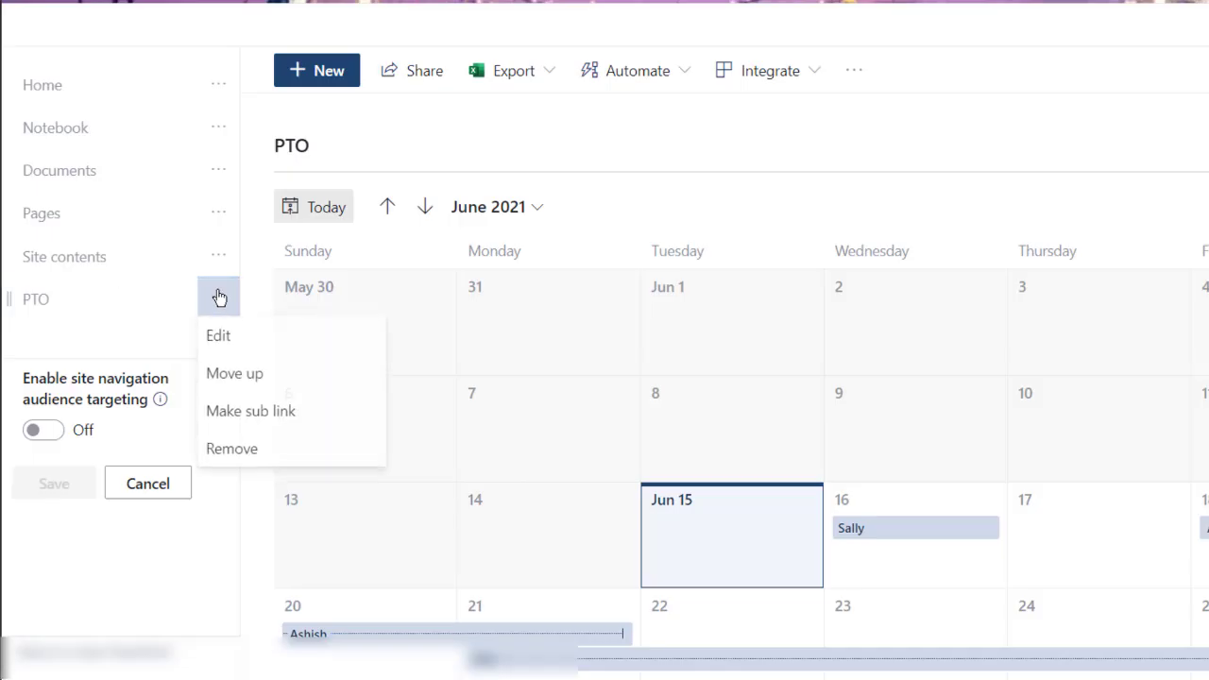
click(220, 340)
triple_click(278, 242)
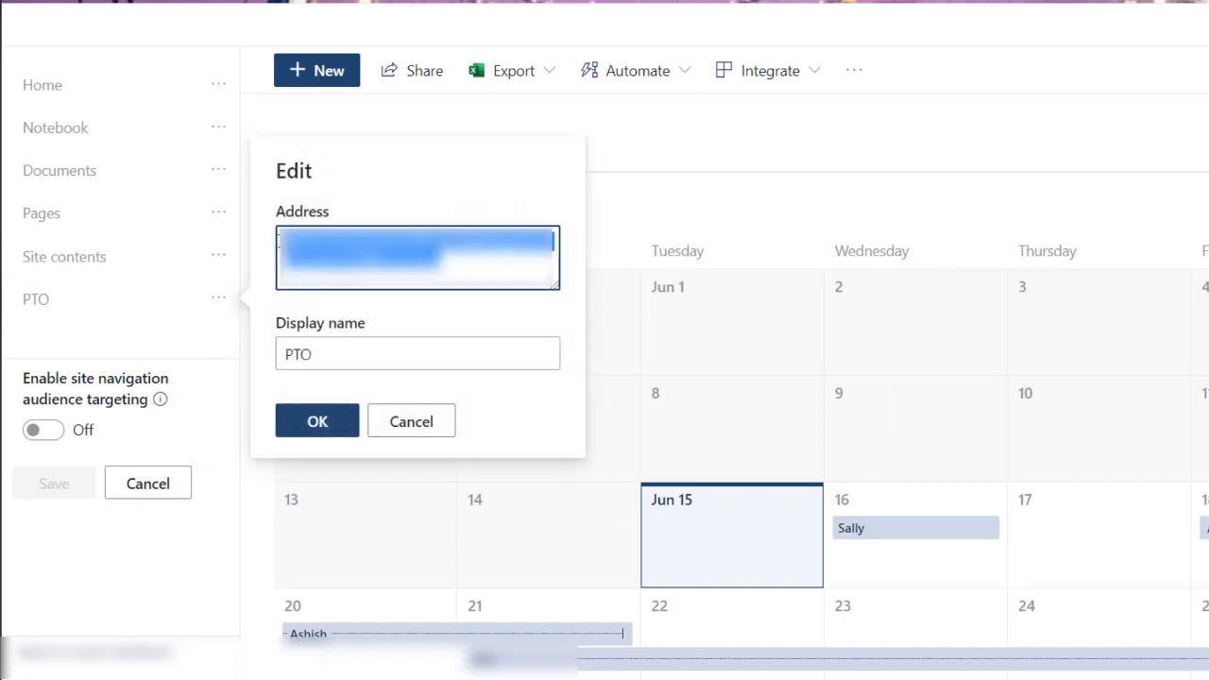
key(ctrl+v)
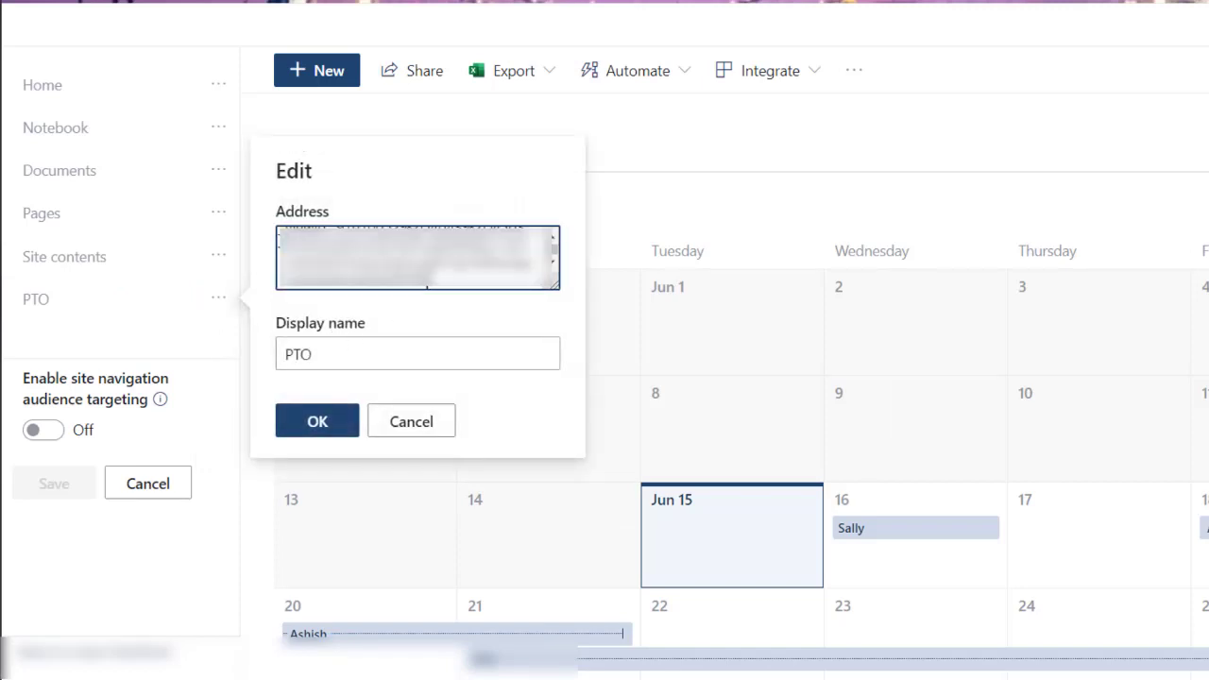
click(316, 426)
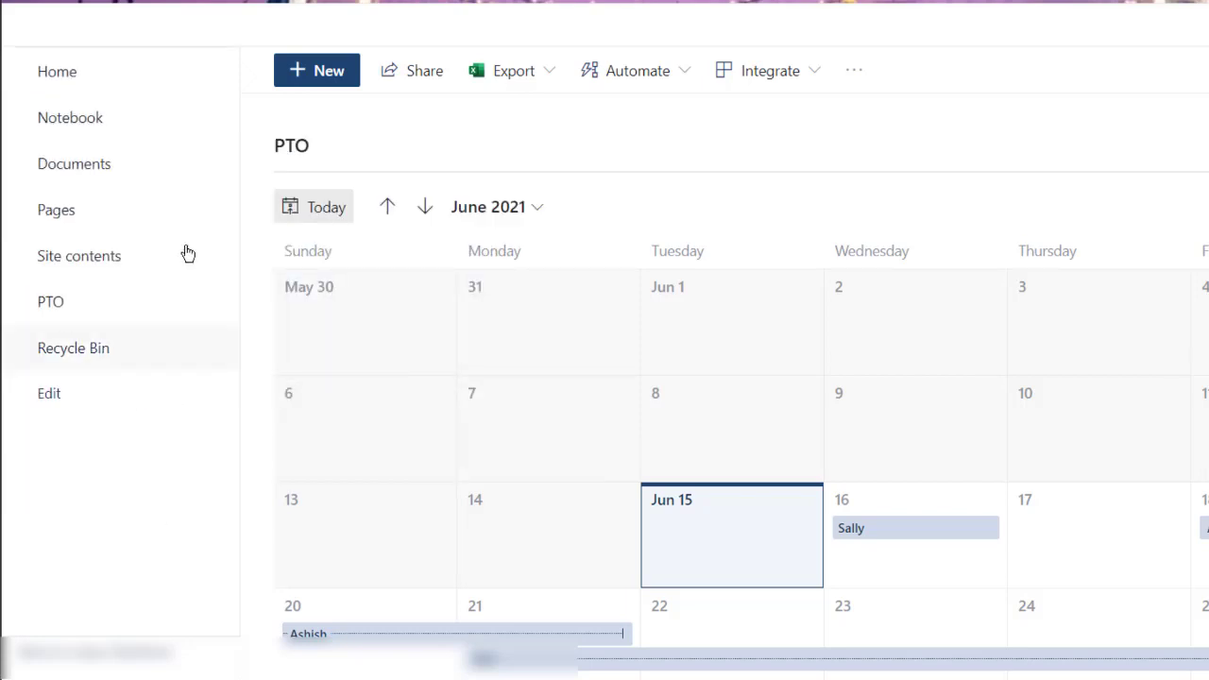
click(54, 78)
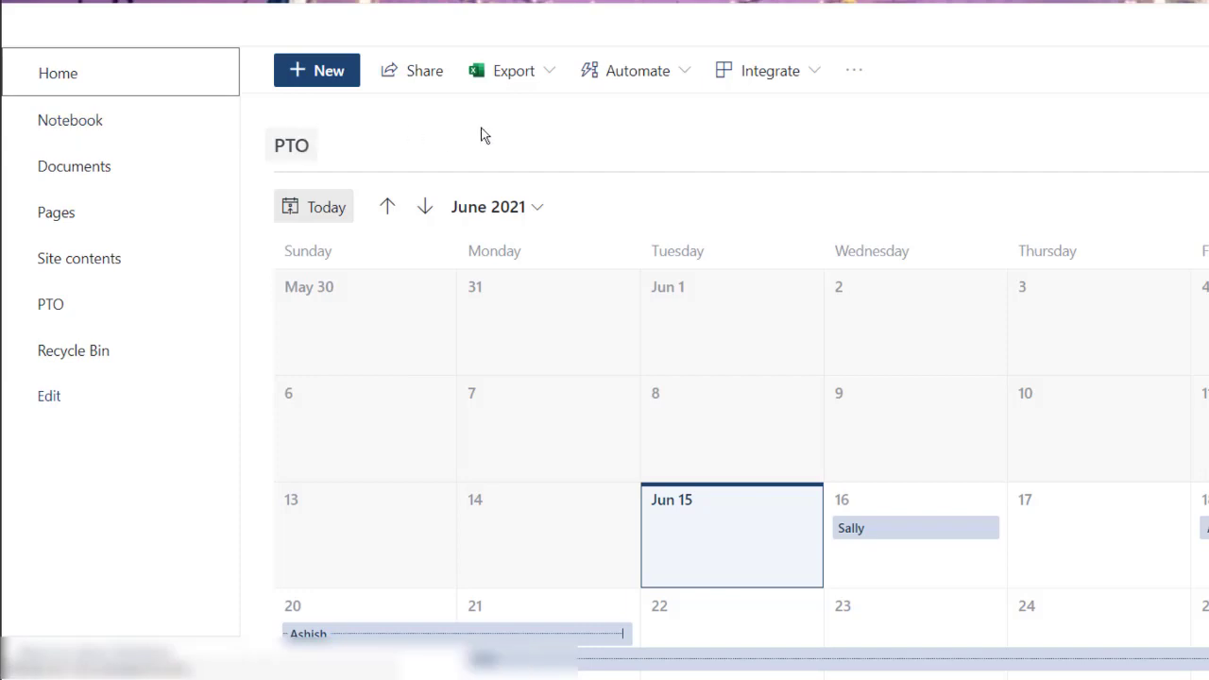
click(44, 302)
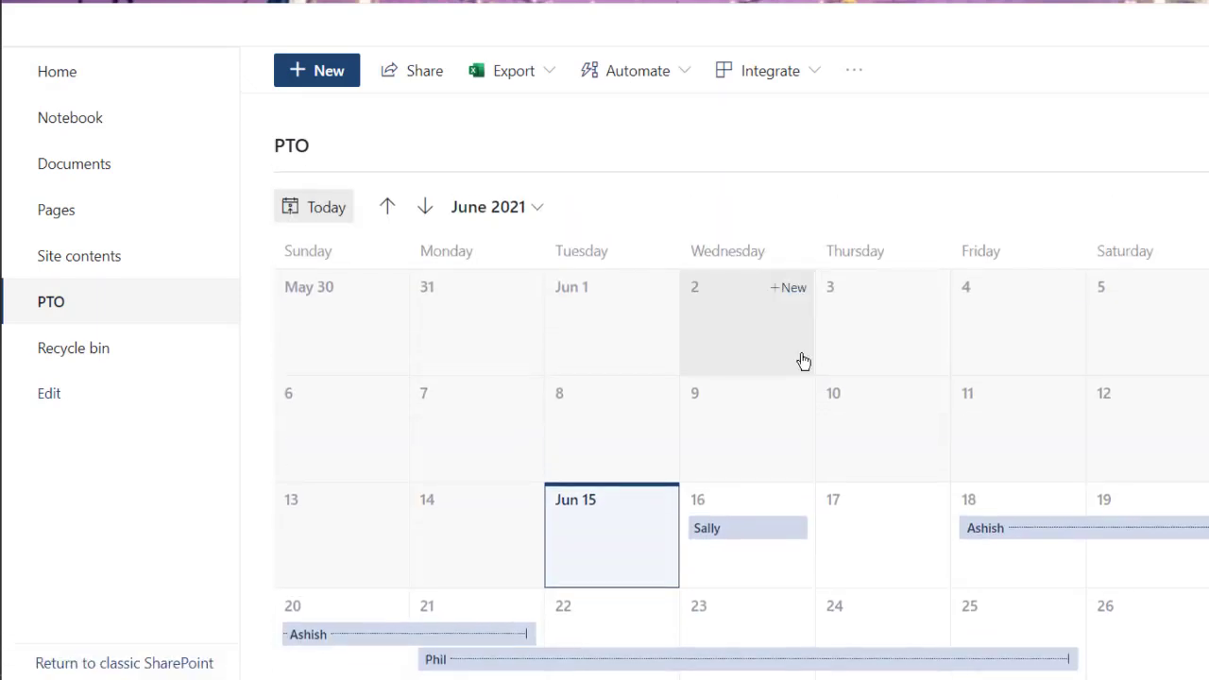
scroll(803, 361, down, 1)
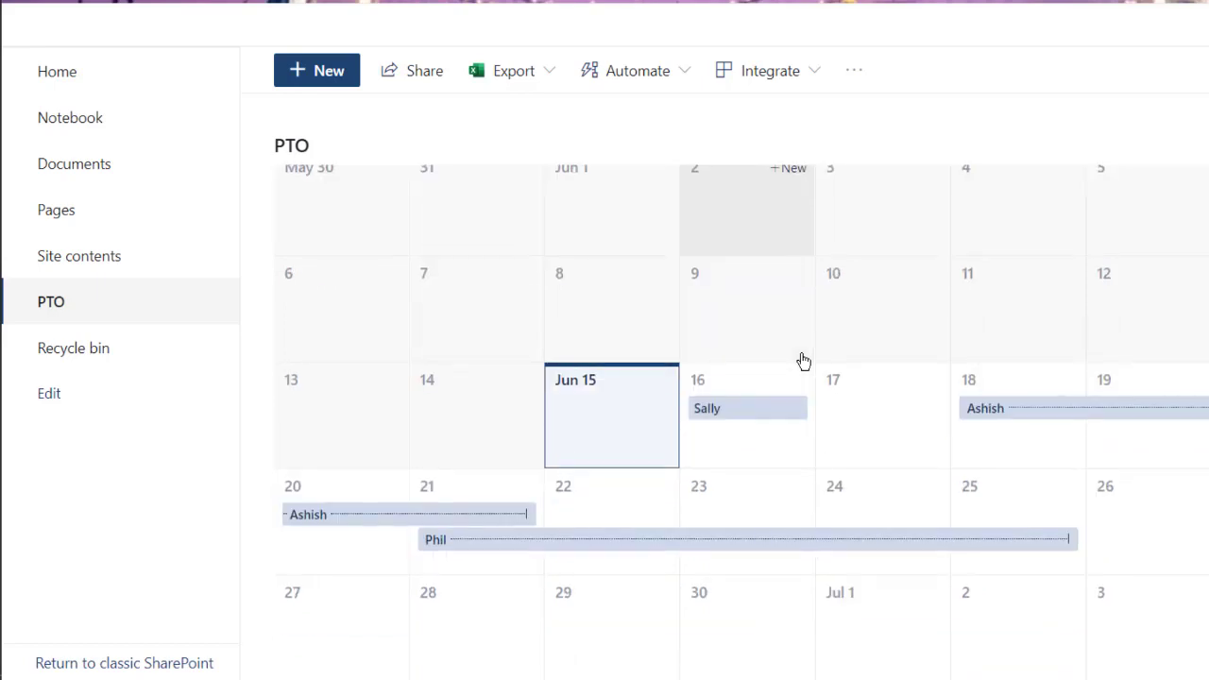